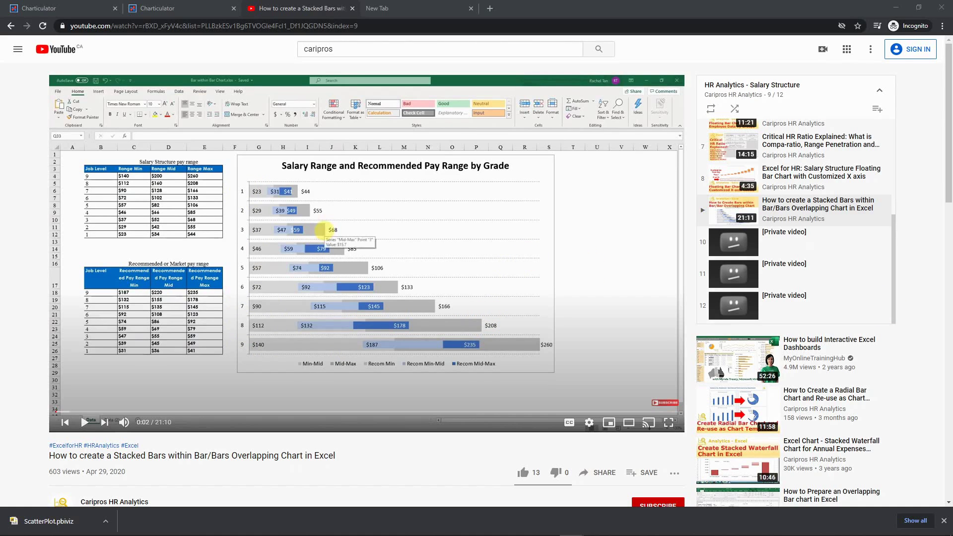
Step: Look over the finished Salary Structure chart, and open the other Charticulator window on its new-chart page
key("alt+Tab")
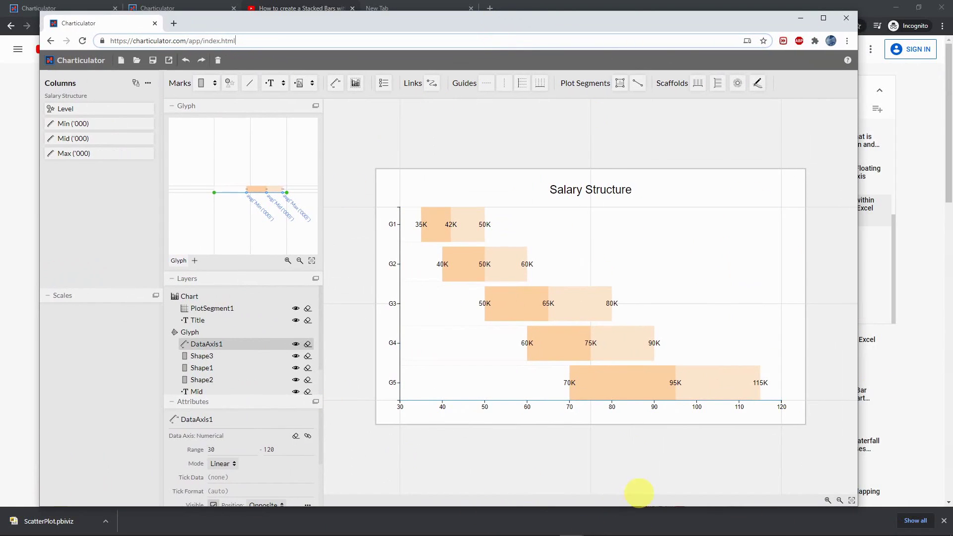
key("alt+Tab")
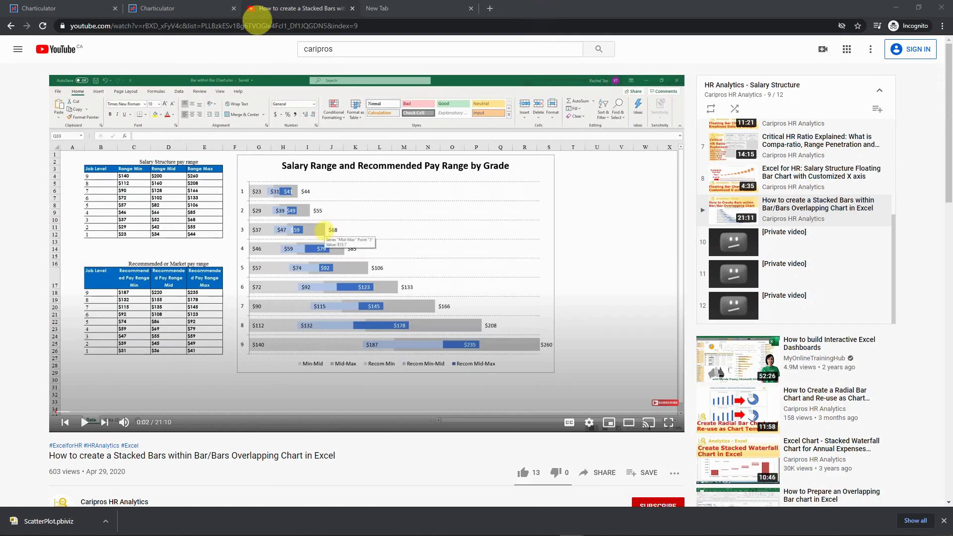
left_click(198, 9)
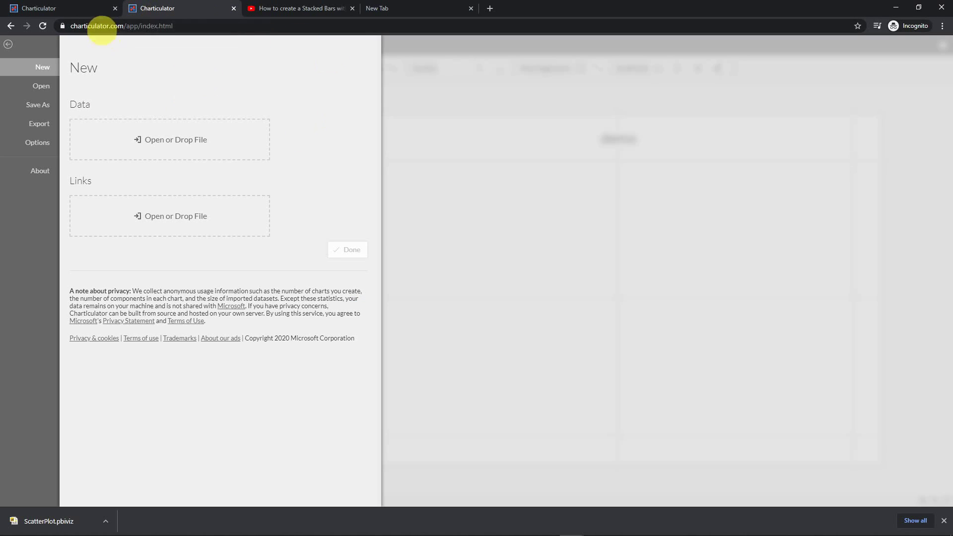
Step: Switch to Excel and review the Level column and the Min, Mid and Max salary values in Salary Structure.csv
mouse_move(496, 527)
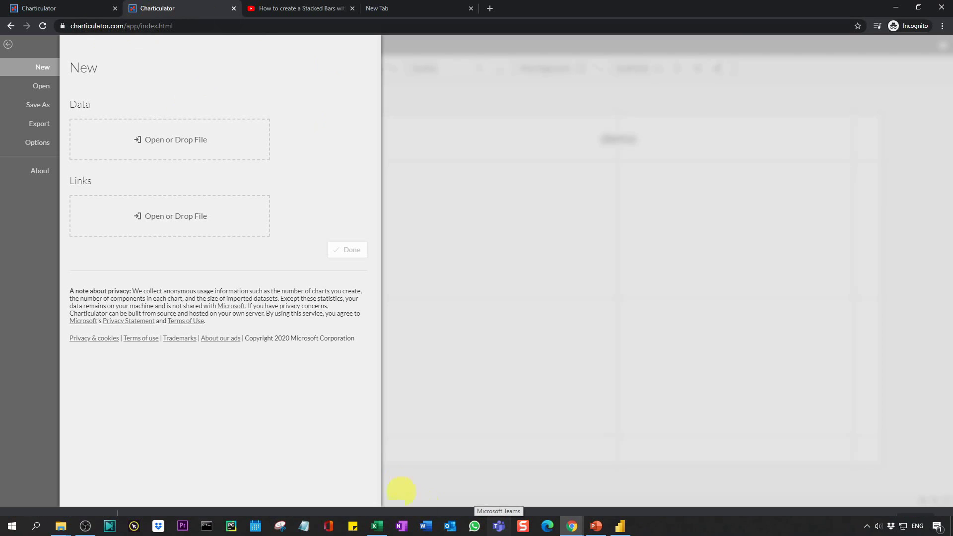
left_click(377, 527)
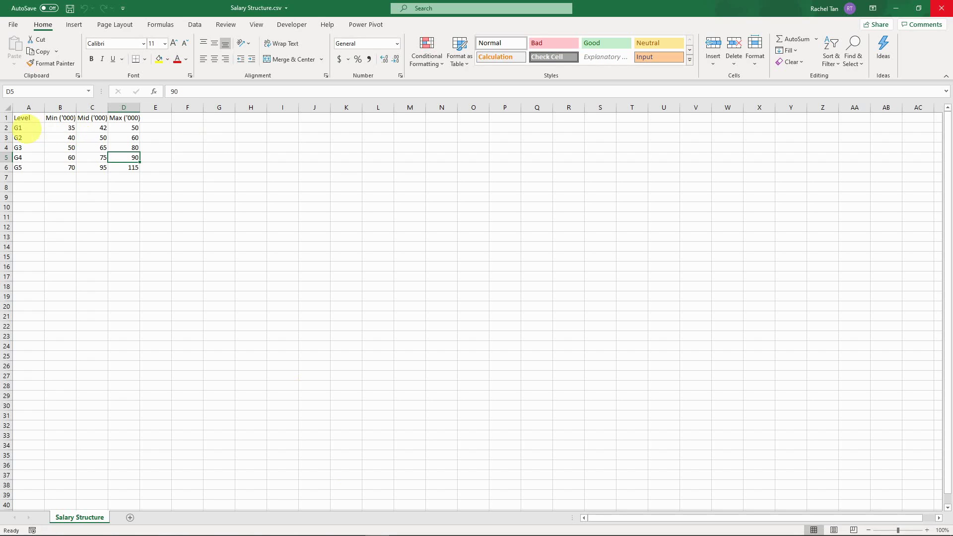
left_click_drag(25, 118, 137, 166)
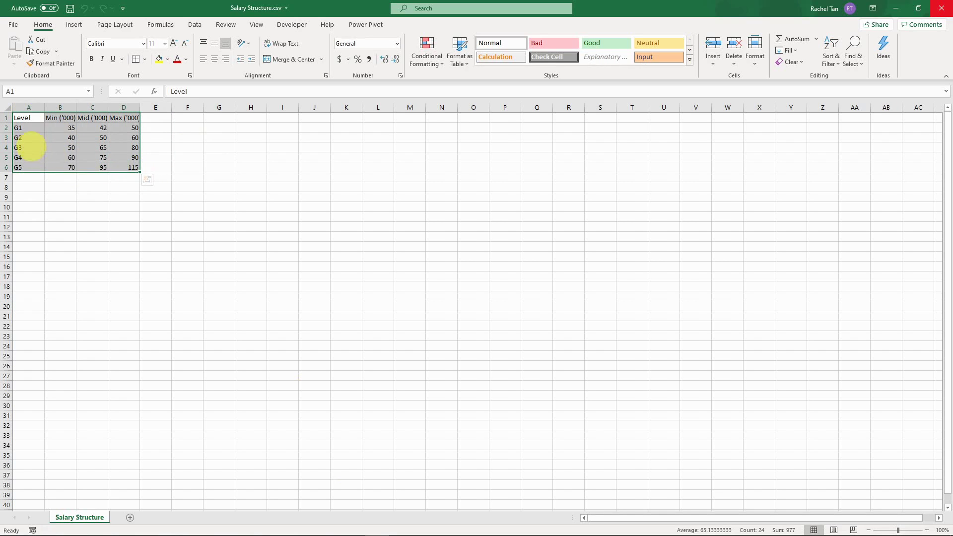
left_click(32, 128)
left_click_drag(30, 129, 30, 168)
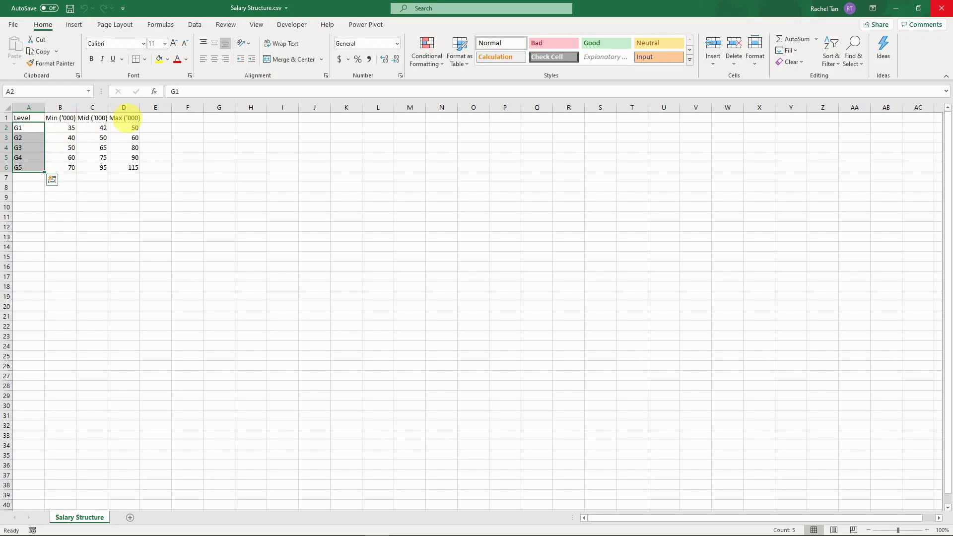
left_click_drag(69, 127, 128, 165)
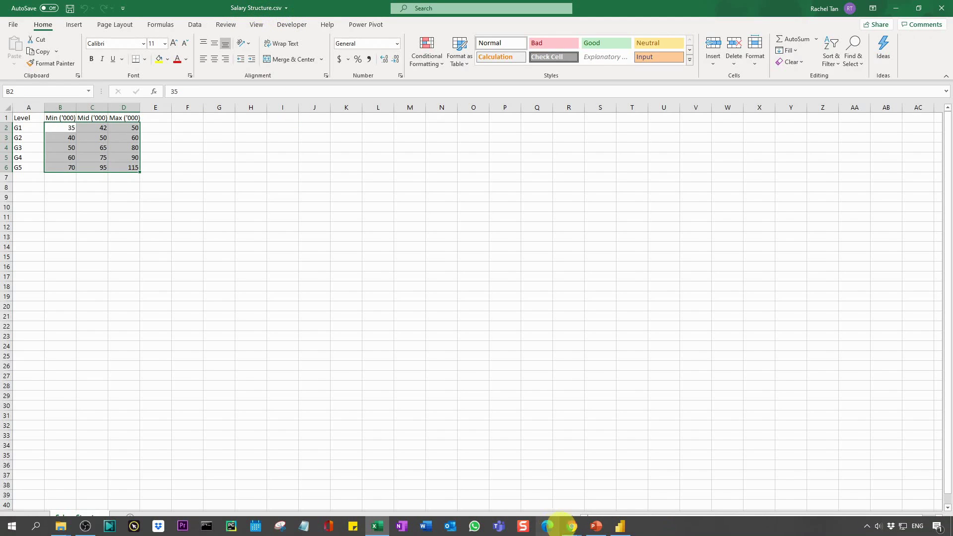
Step: Switch back to Charticulator and load the Salary Structure file as the new chart's data
left_click(572, 526)
left_click(514, 469)
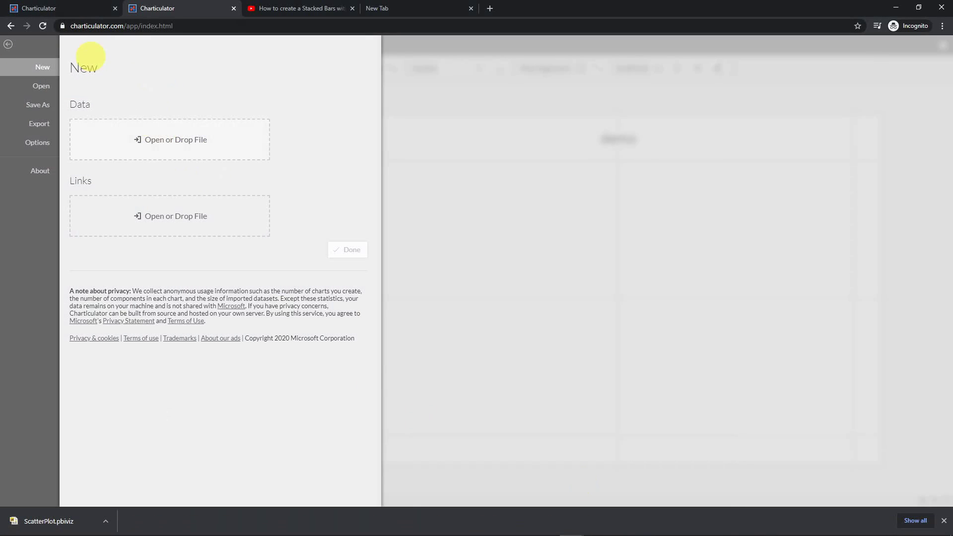
left_click(153, 140)
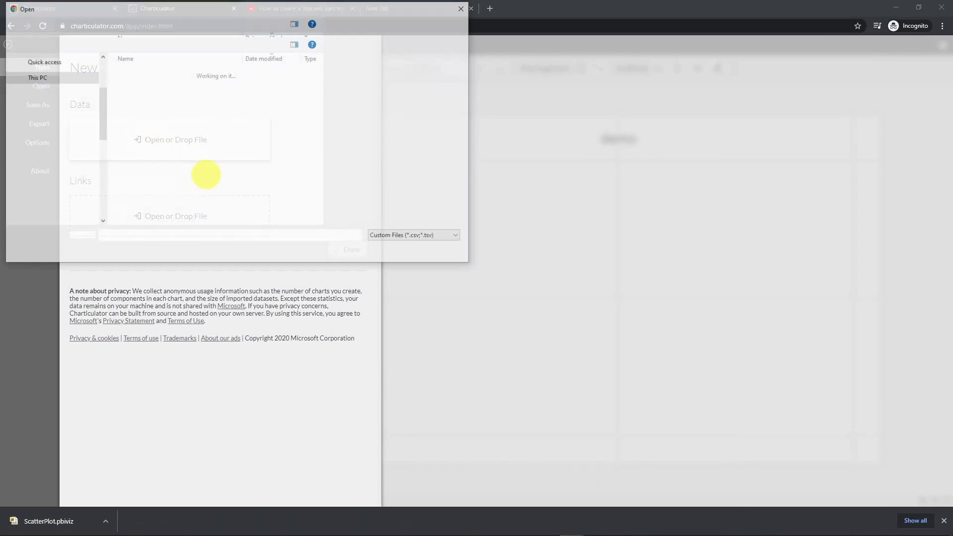
double_click(144, 72)
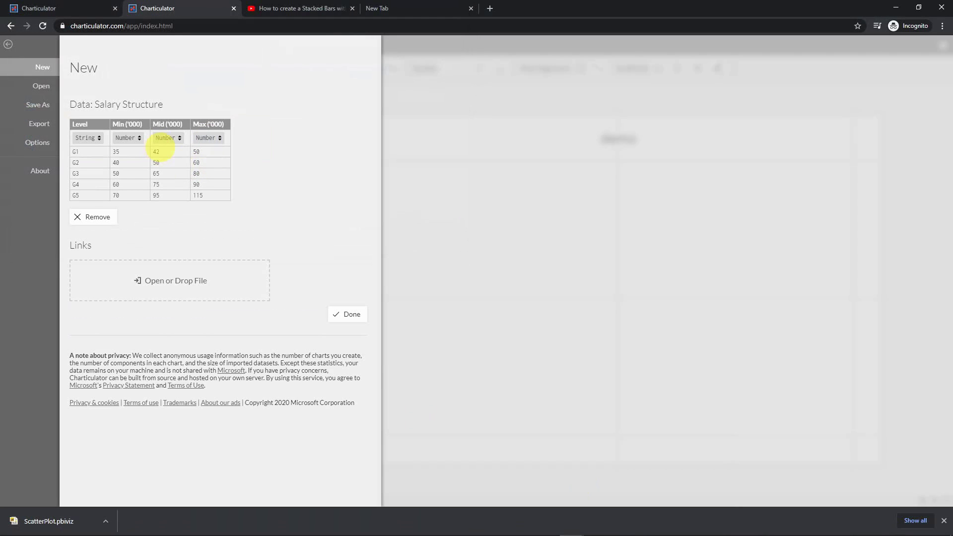
Step: Check the Number data type of the Min, Mid and Max columns and finish creating the chart
left_click(128, 139)
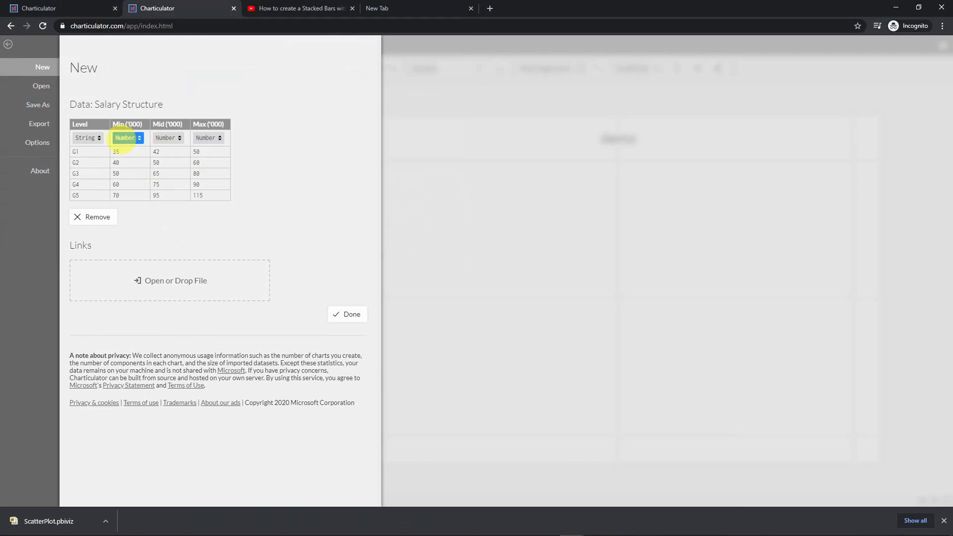
left_click(168, 138)
left_click(208, 138)
left_click(347, 314)
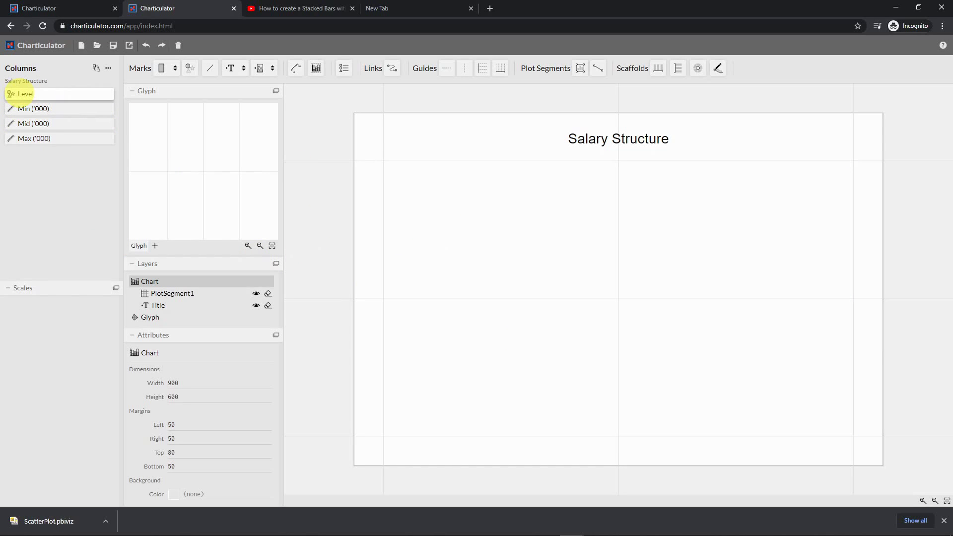
Step: Place Level on the plot segment's Y axis and draw a data axis across the full width of the glyph's bottom edge
left_click_drag(19, 94, 380, 295)
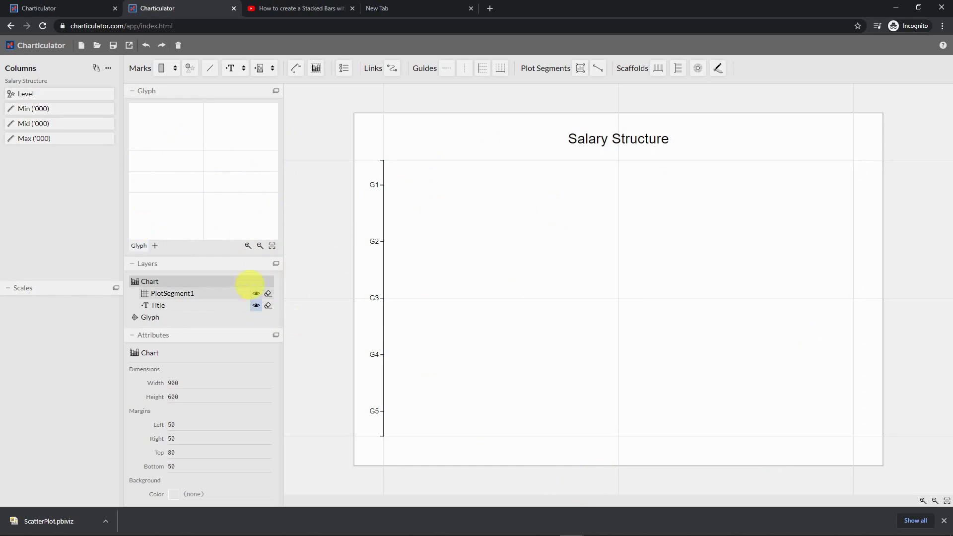
left_click(260, 245)
left_click(260, 246)
left_click(260, 245)
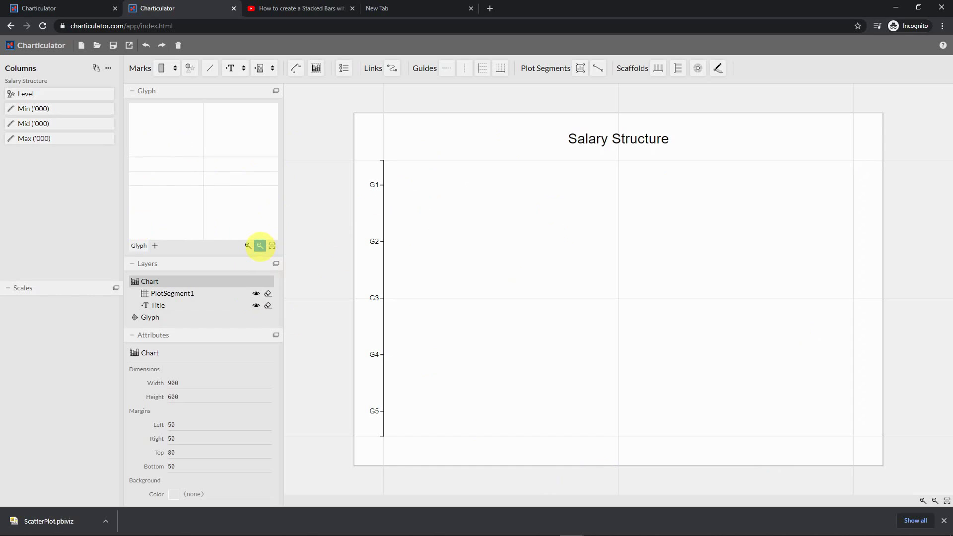
left_click(260, 246)
left_click(260, 245)
left_click(260, 245)
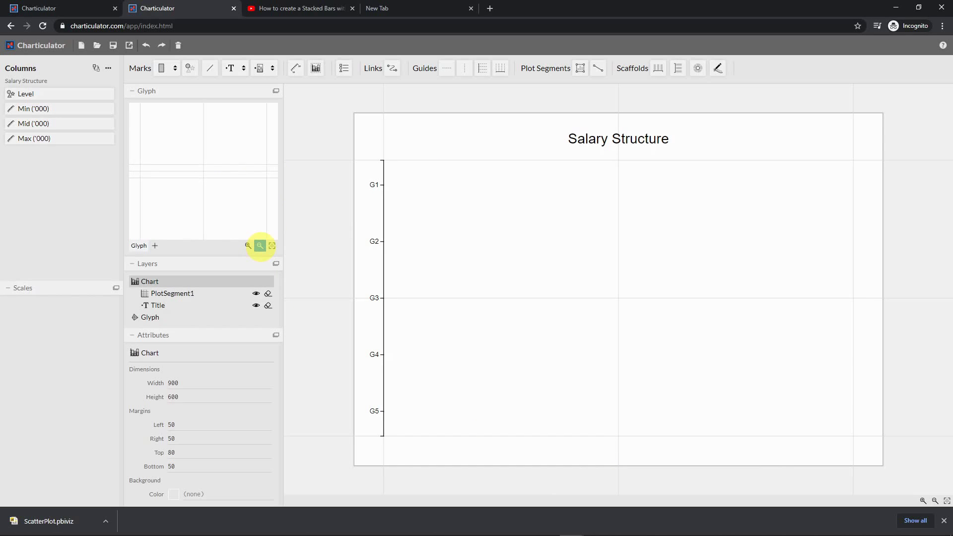
left_click(260, 246)
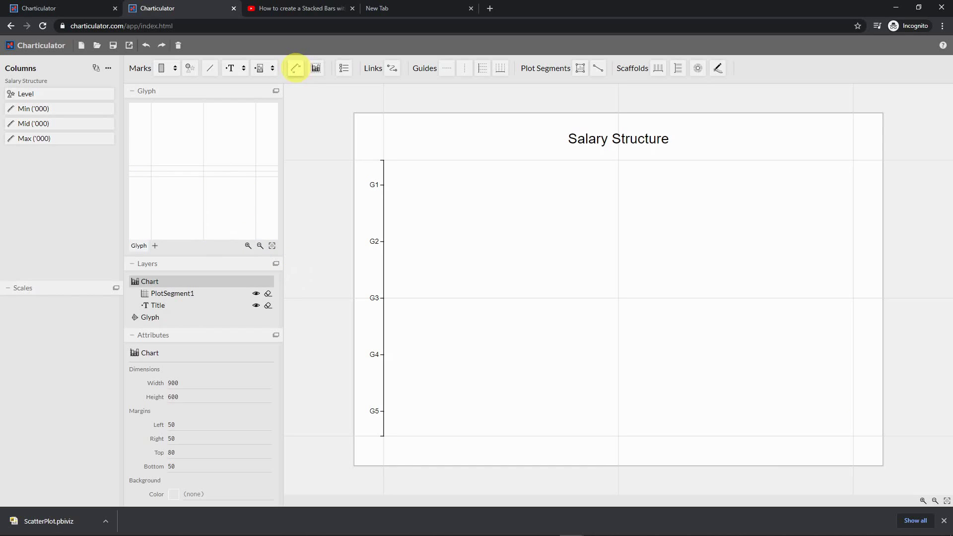
left_click(295, 68)
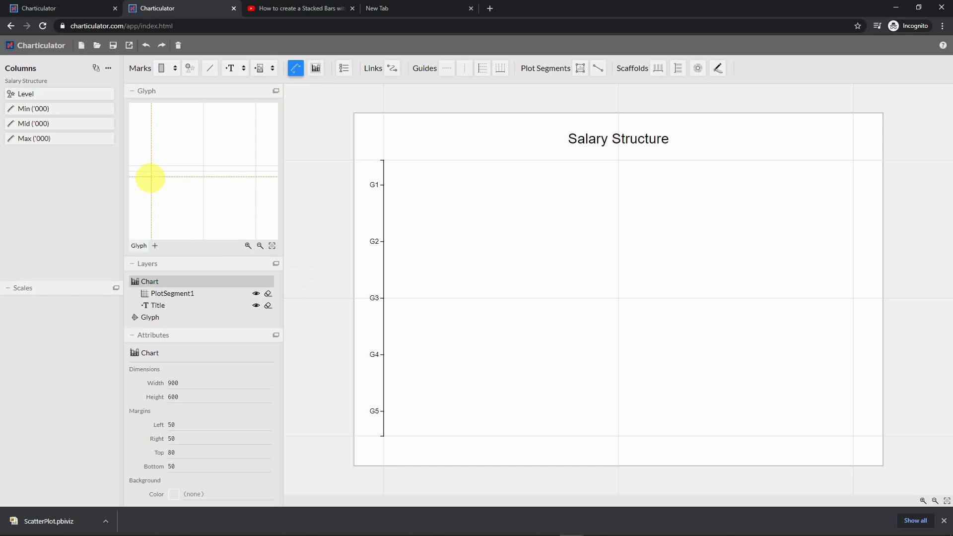
left_click_drag(150, 177, 251, 179)
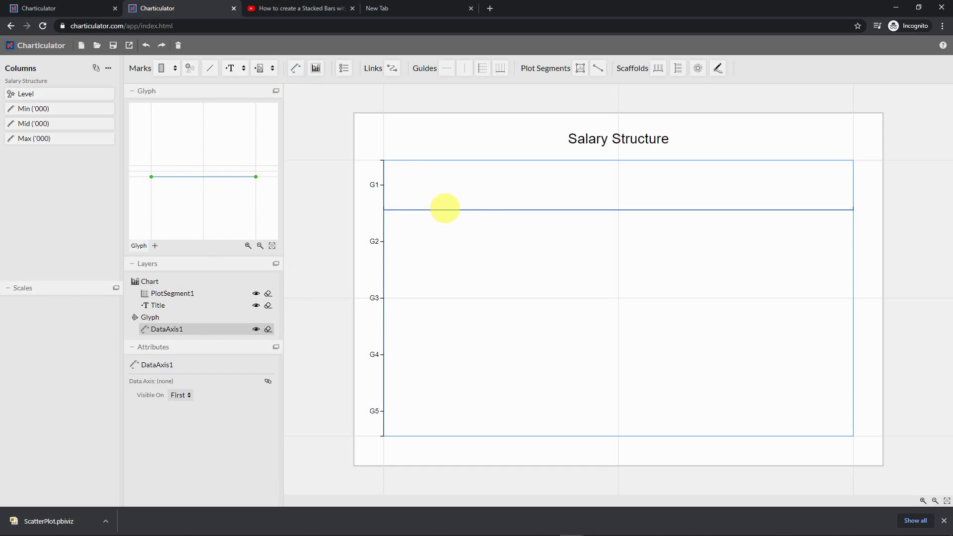
Step: Reverse the item order of the plot segment so the data axis is drawn at the bottom of the chart
left_click(449, 208)
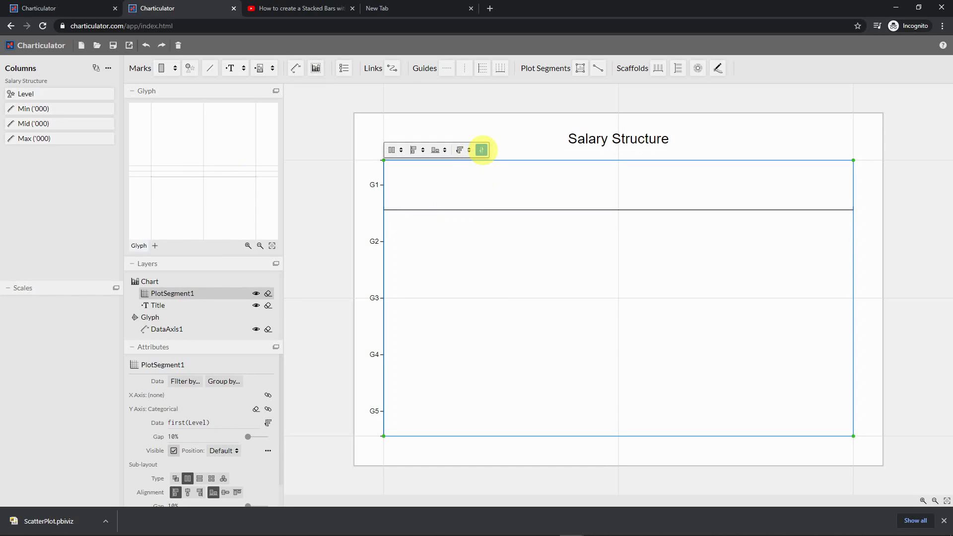
left_click(482, 149)
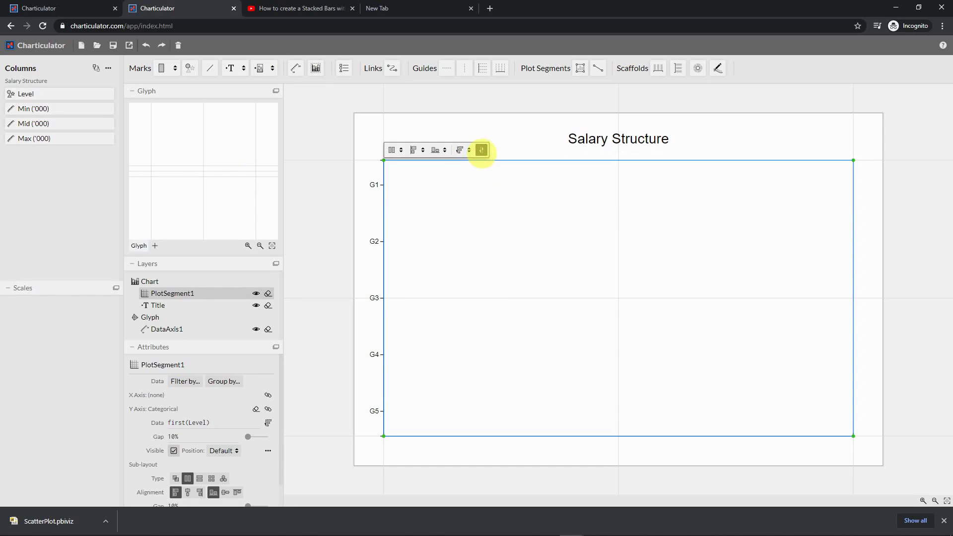
left_click(481, 150)
left_click(481, 150)
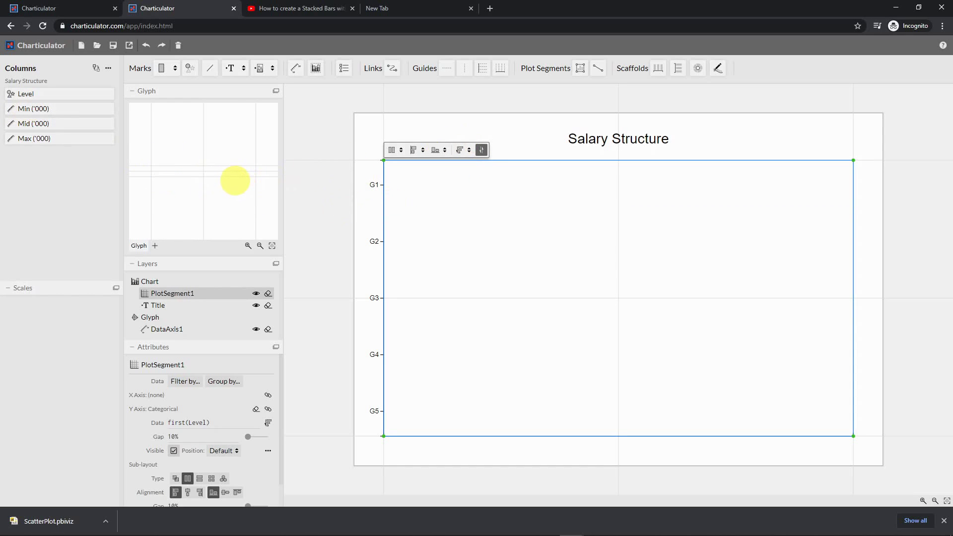
Step: Assign Min ('000), Mid ('000) and Max ('000) to the glyph's data axis
left_click(229, 177)
left_click(253, 177)
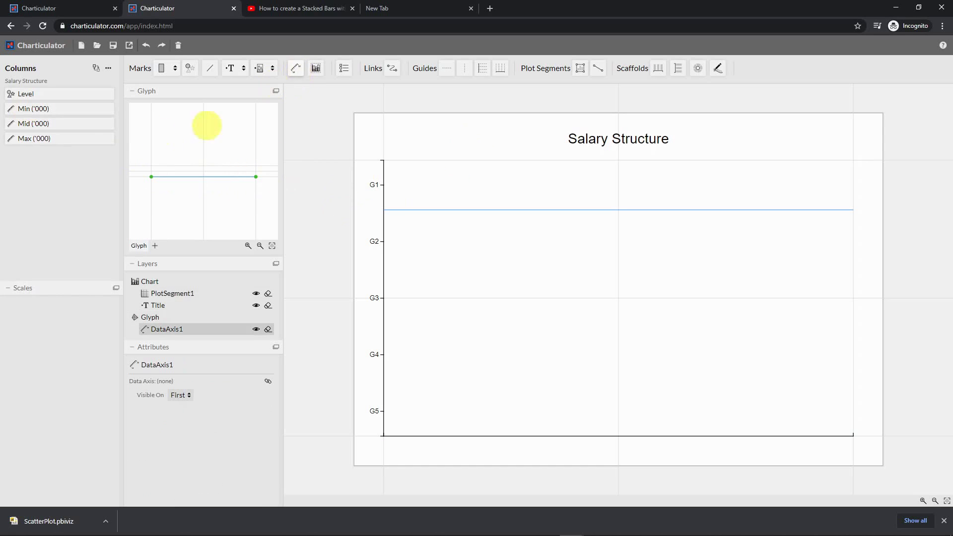
left_click_drag(28, 108, 172, 176)
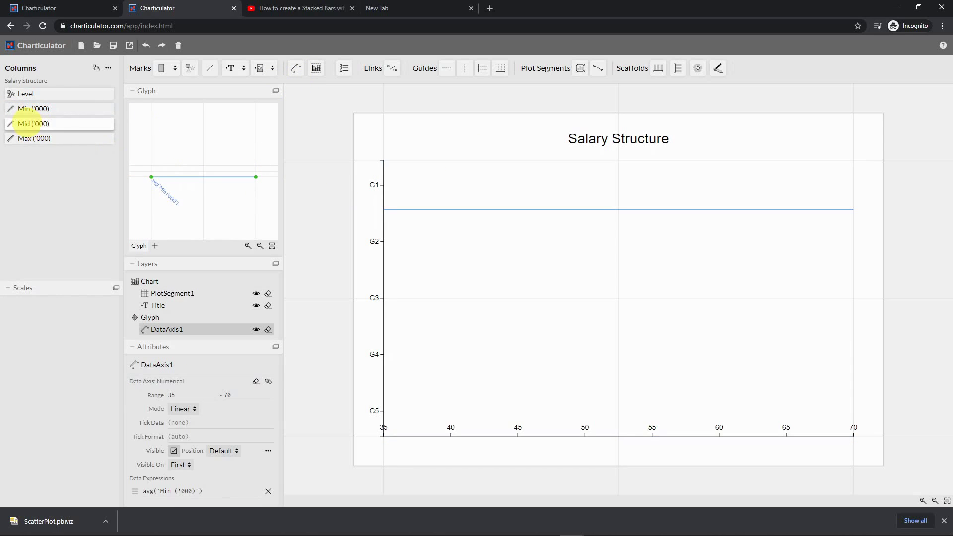
left_click_drag(37, 123, 170, 174)
left_click_drag(30, 138, 186, 177)
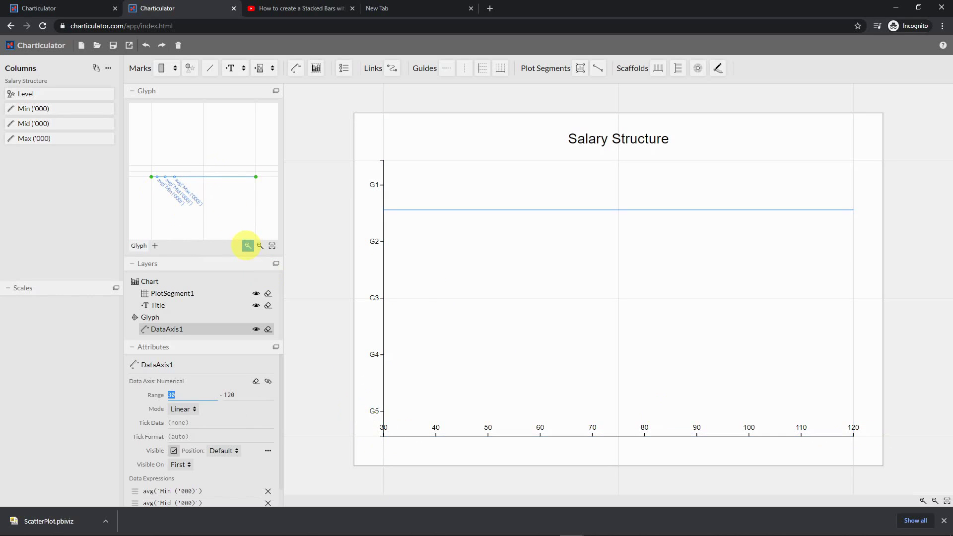
Step: Draw a rectangle mark in the glyph from the data axis's left end to the Mid point, up to the glyph's middle guide
left_click(247, 245)
left_click(247, 245)
left_click(247, 245)
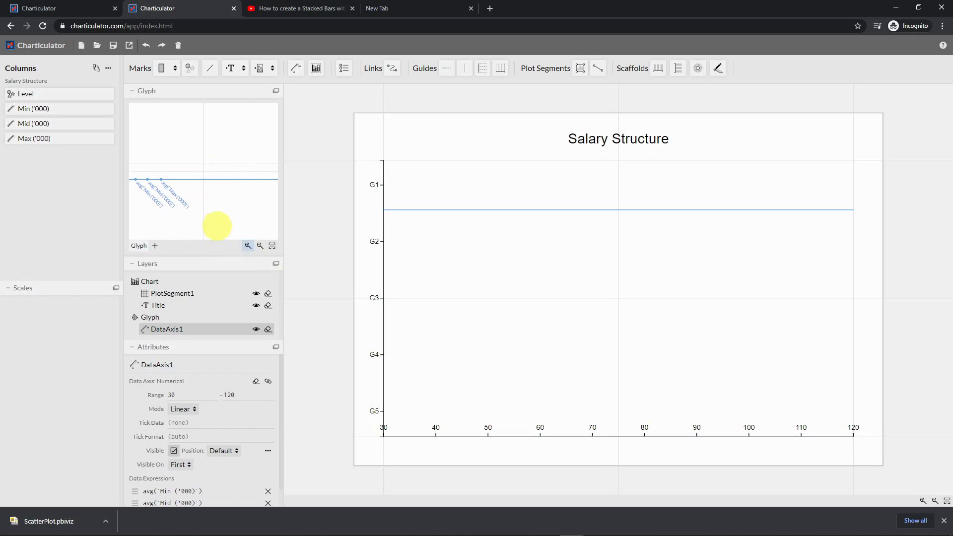
left_click_drag(203, 221, 260, 225)
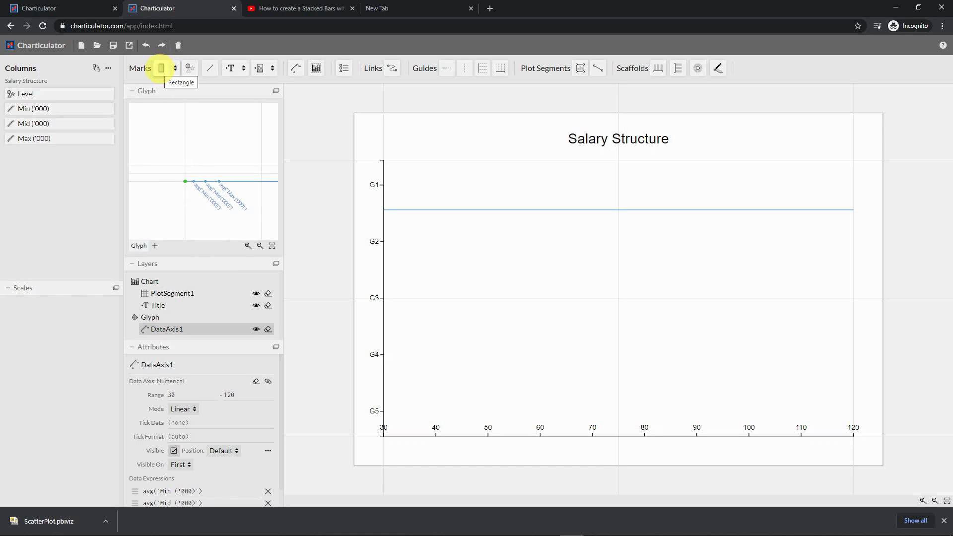
left_click(161, 68)
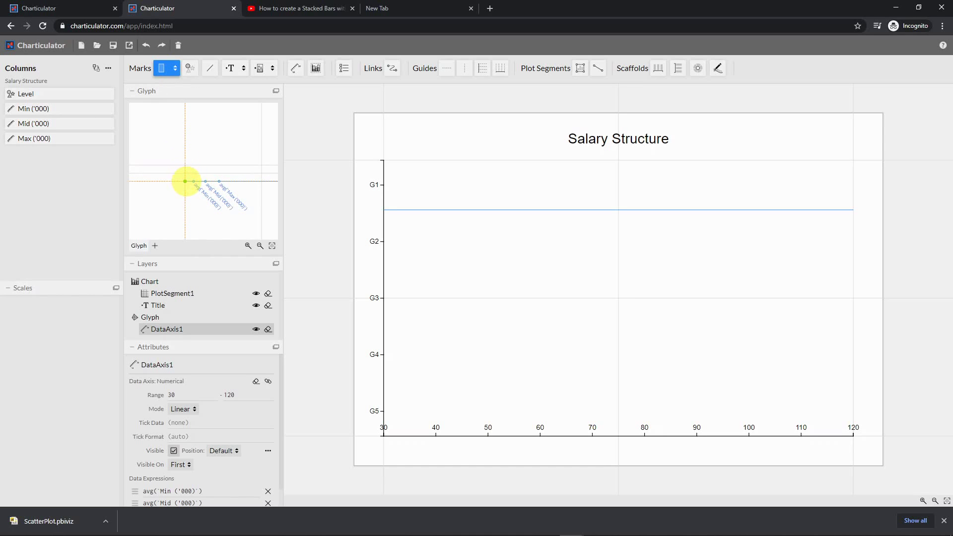
left_click_drag(187, 181, 205, 177)
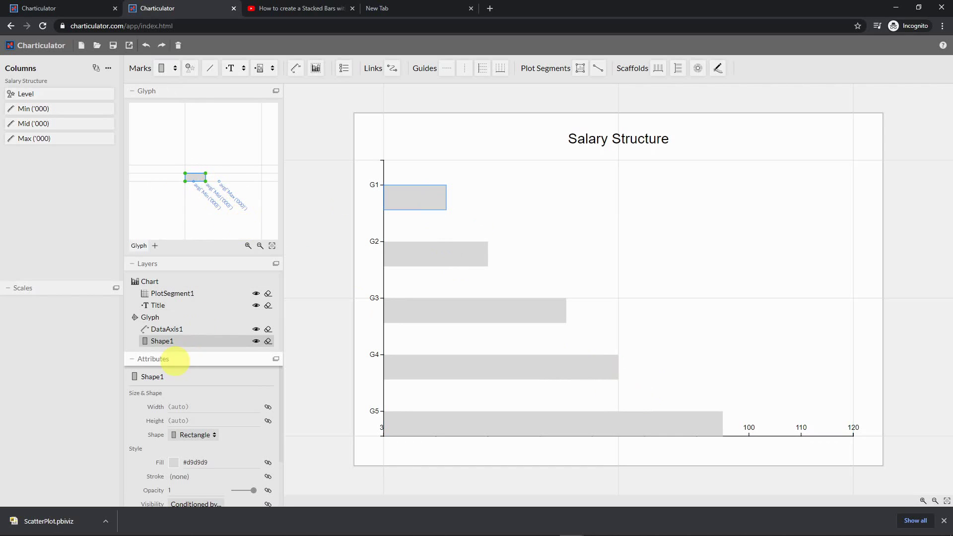
Step: Rename the rectangle mark Mid and set its fill to the light orange #fdd0a2 from the ColorBrewer palette
left_click(174, 377)
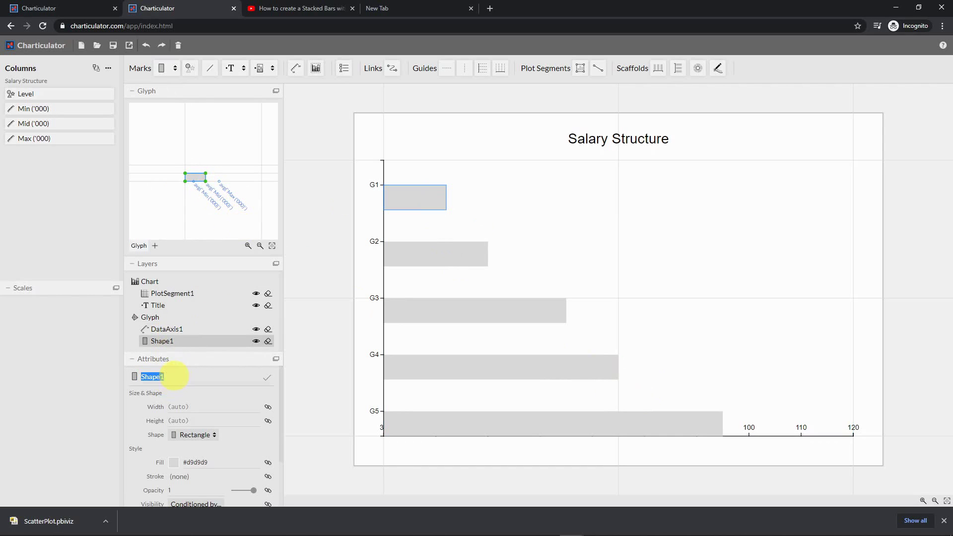
type("Mid")
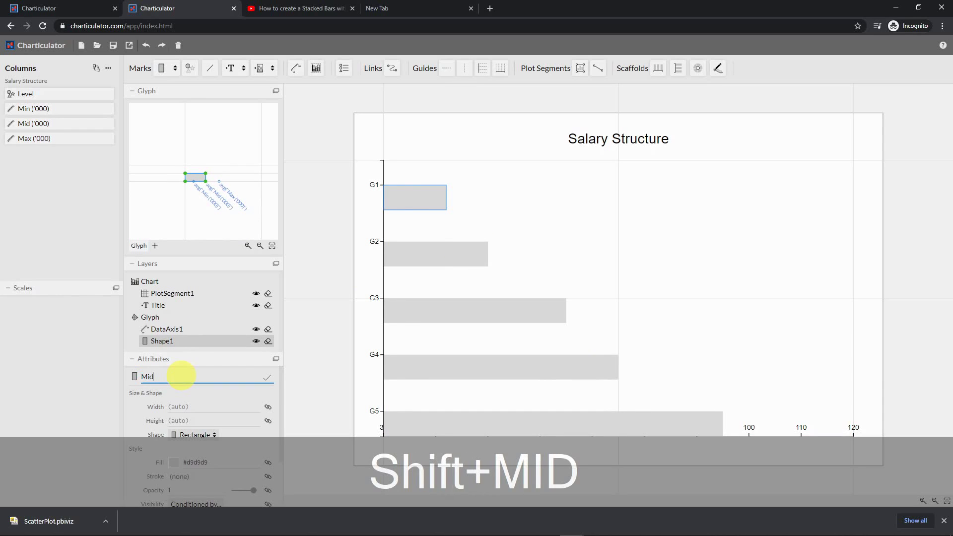
left_click(266, 376)
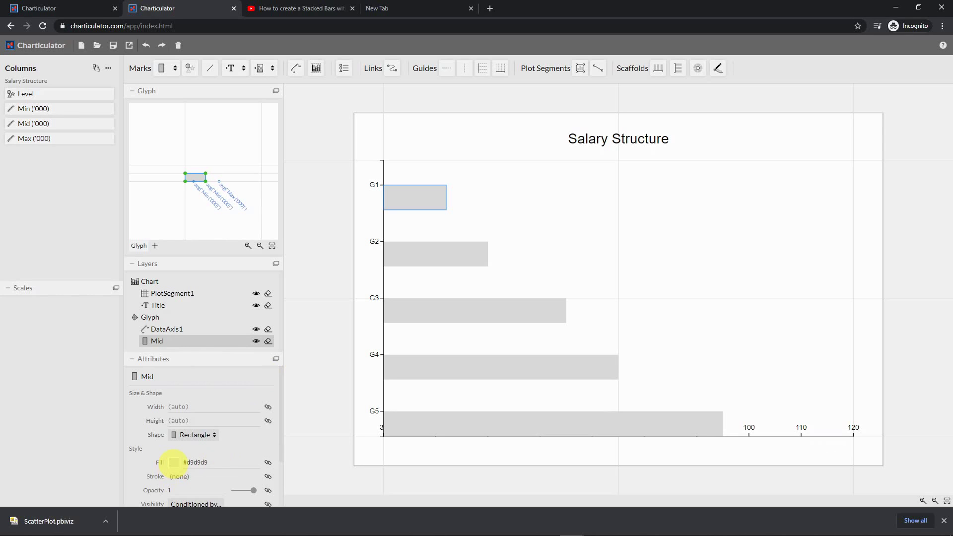
left_click(174, 461)
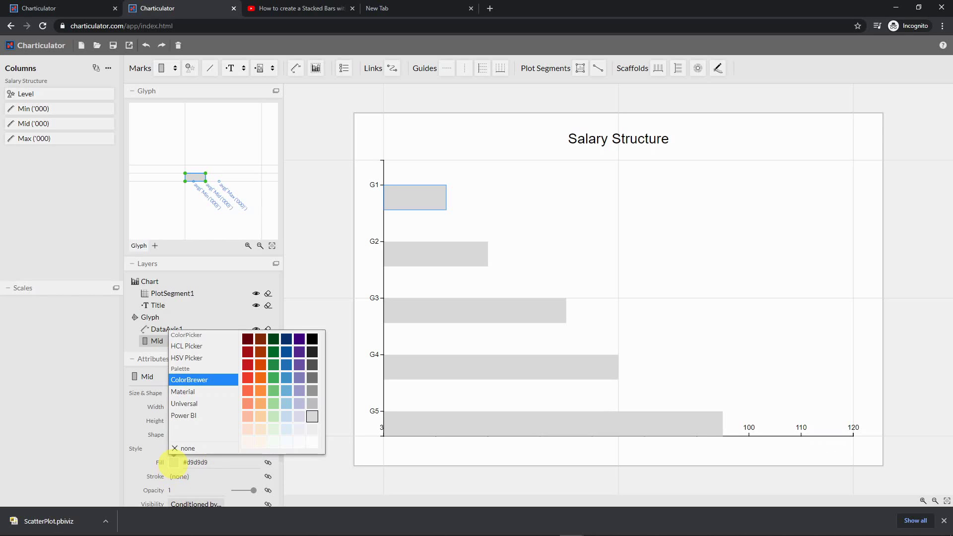
left_click(261, 402)
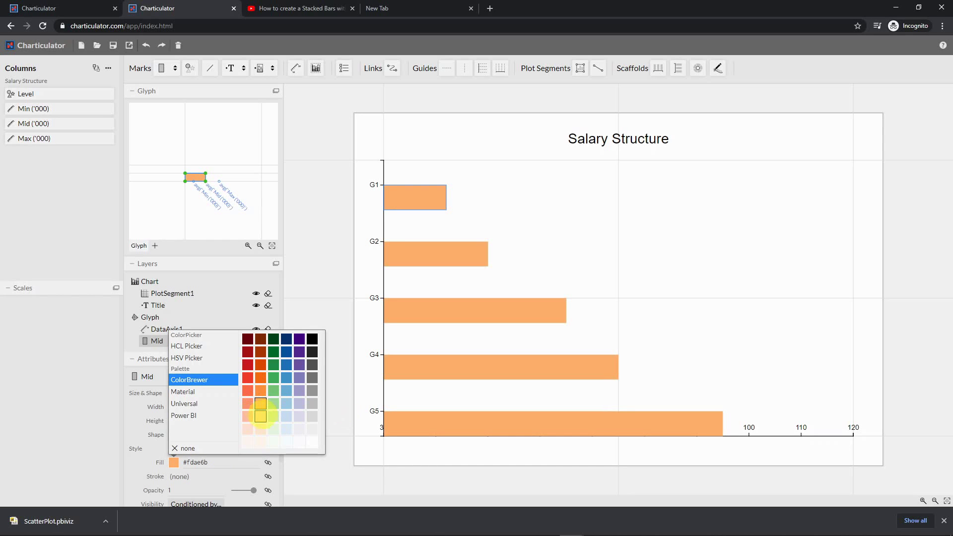
left_click(260, 416)
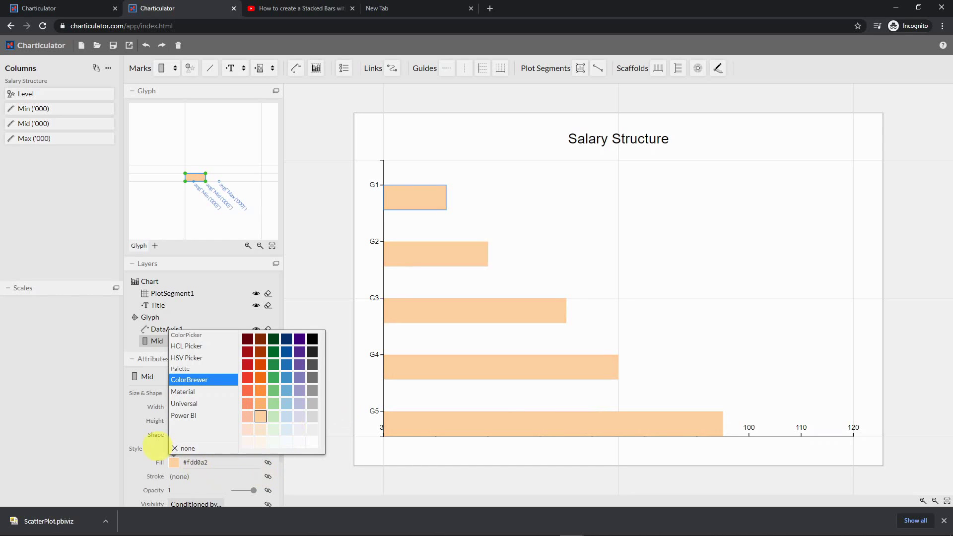
Step: Draw a rectangle mark in the glyph from the data axis's left end to the Max point, matching the Mid rectangle's height
left_click(156, 445)
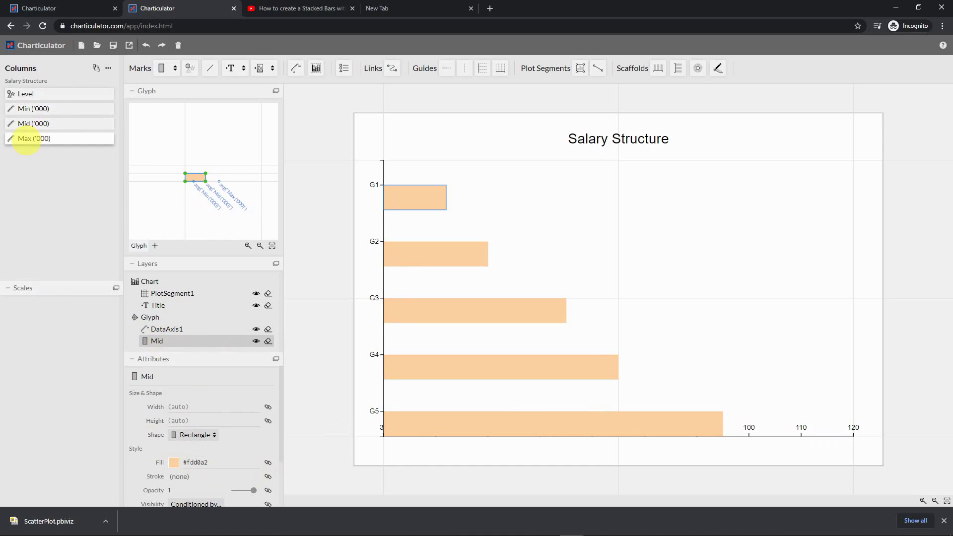
left_click(161, 68)
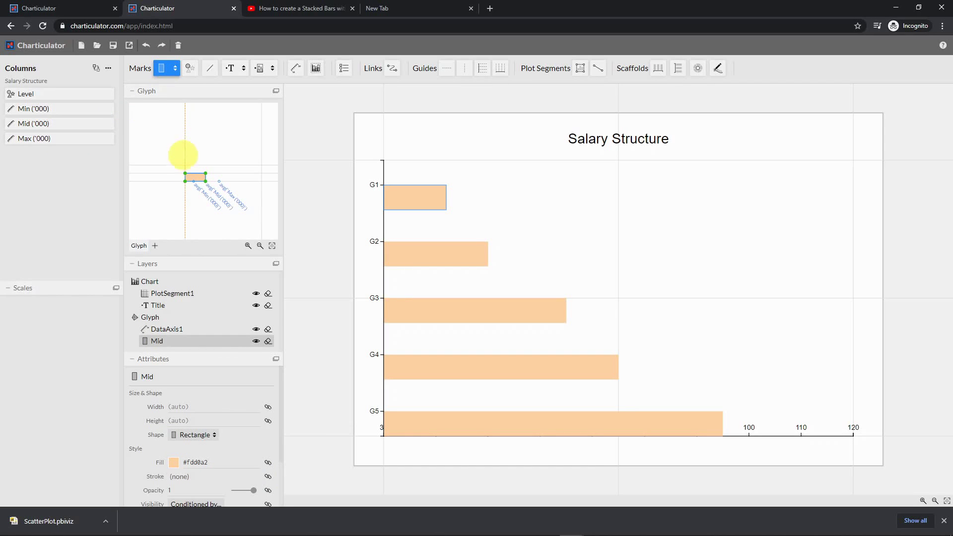
left_click_drag(185, 173, 219, 181)
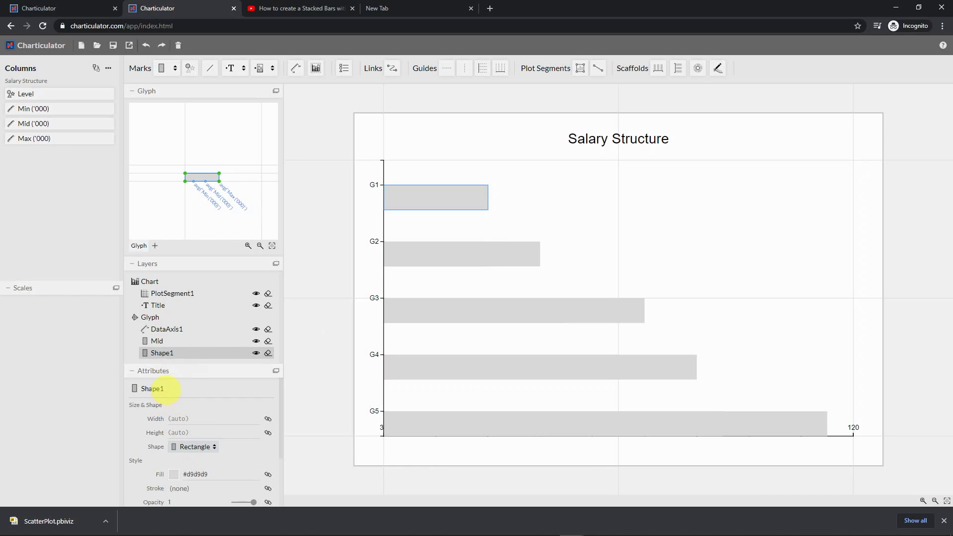
Step: Rename the new rectangle mark Max and set its fill to the pale orange #fee6ce from the ColorBrewer palette
left_click(164, 389)
type("Max")
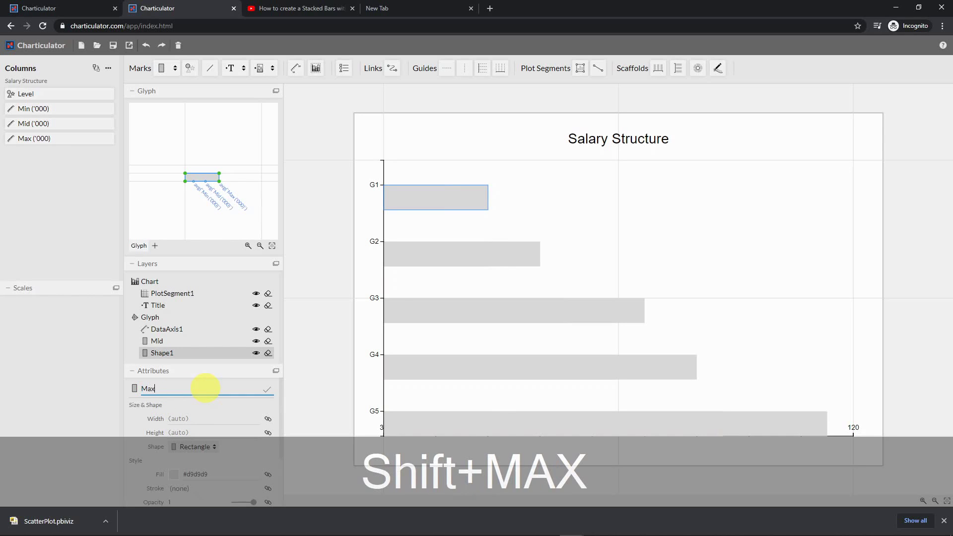
left_click(267, 389)
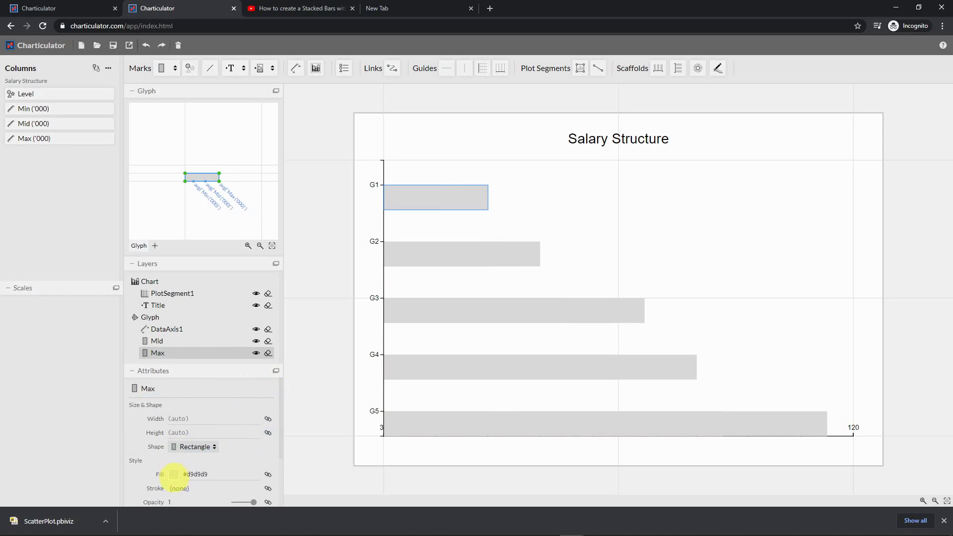
left_click(174, 474)
left_click(260, 441)
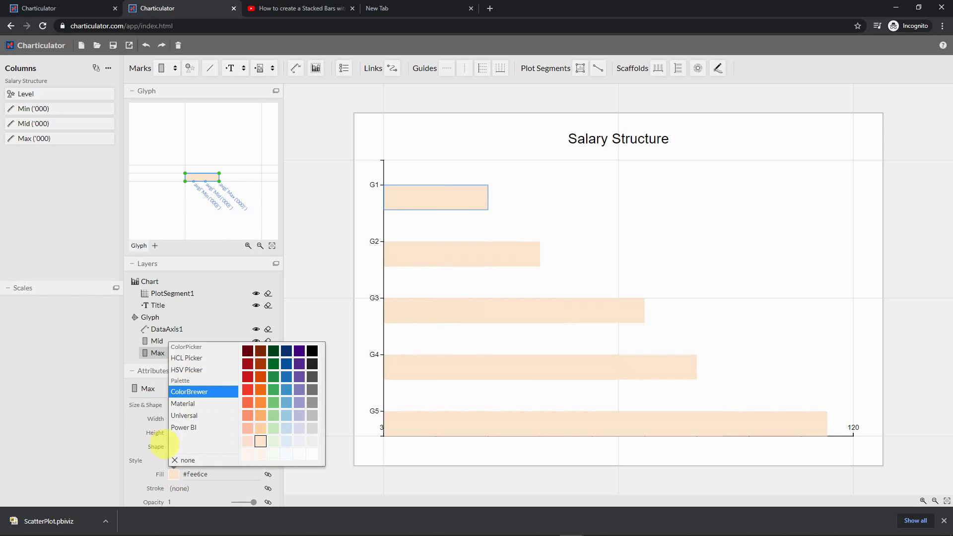
left_click(125, 436)
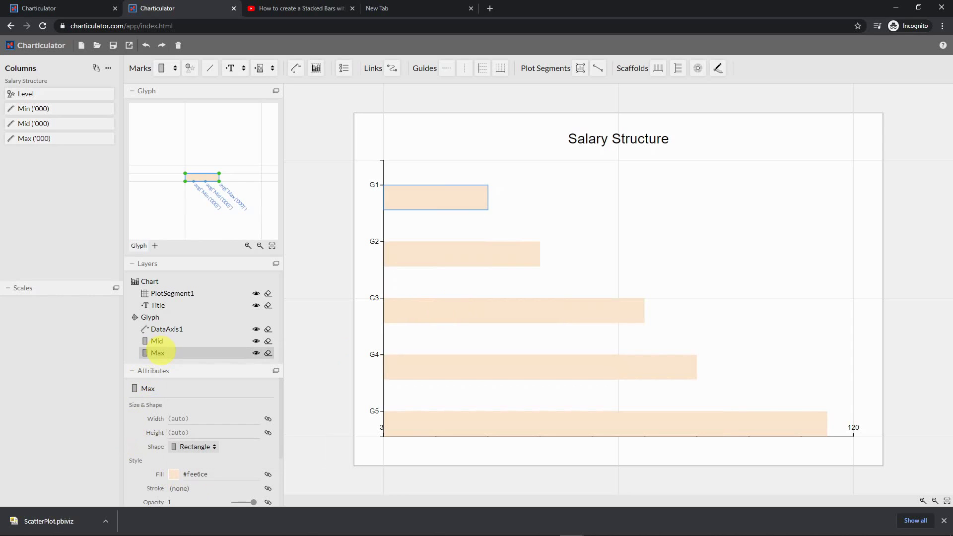
Step: Reorder the Max mark behind Mid, and draw a rectangle mark from the data axis's left end to the Min point
left_click_drag(160, 353, 162, 341)
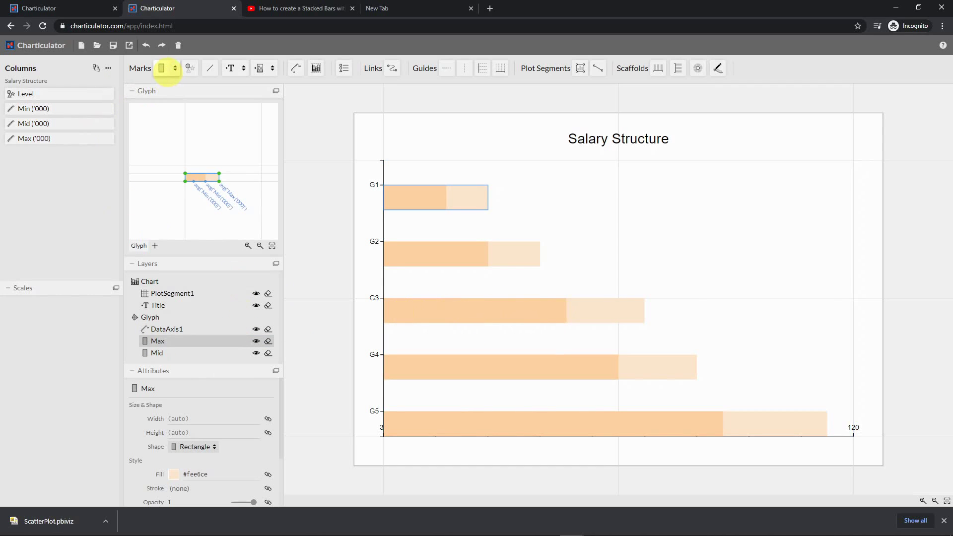
left_click(163, 68)
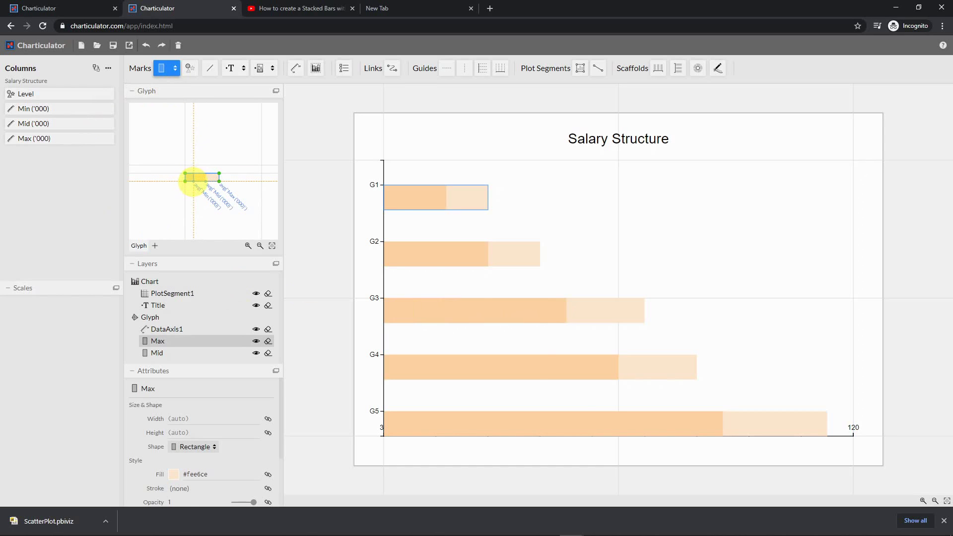
left_click_drag(192, 181, 193, 181)
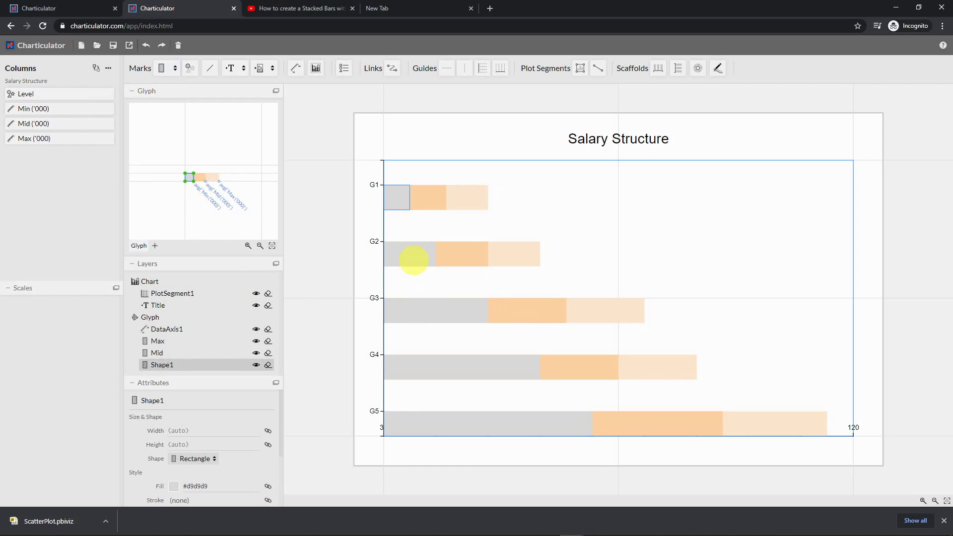
Step: Rename the newest rectangle mark Min and set its fill to white #ffffff from the ColorBrewer palette
left_click(174, 460)
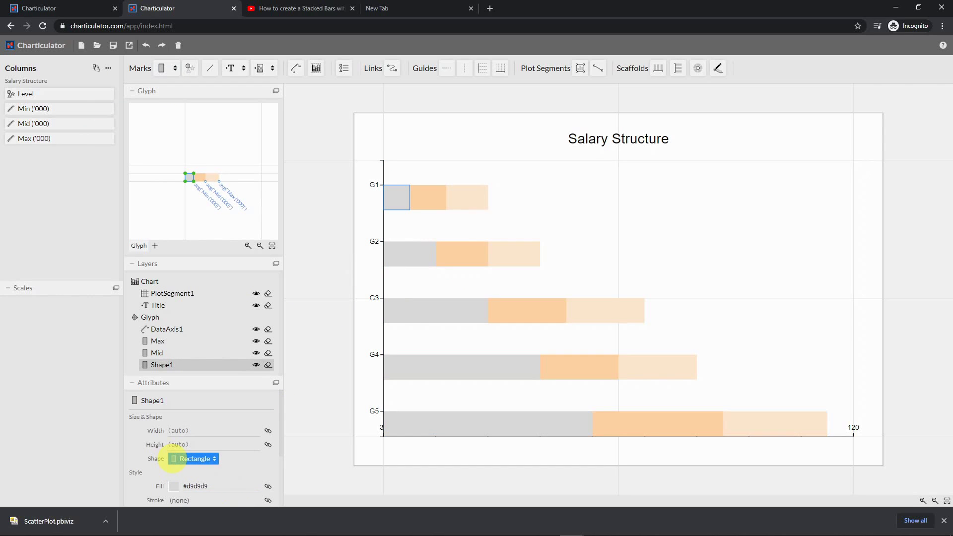
left_click(164, 400)
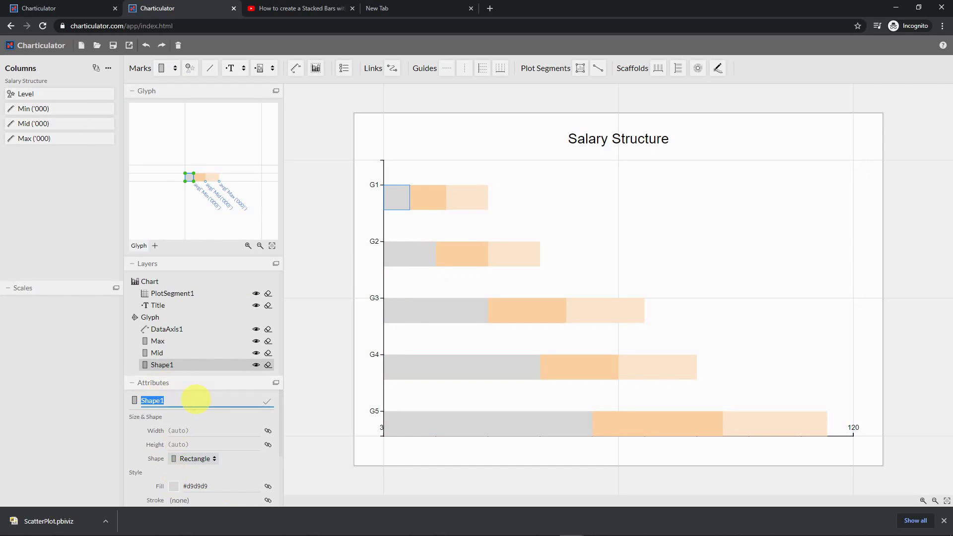
type("Min")
left_click(266, 401)
left_click(173, 486)
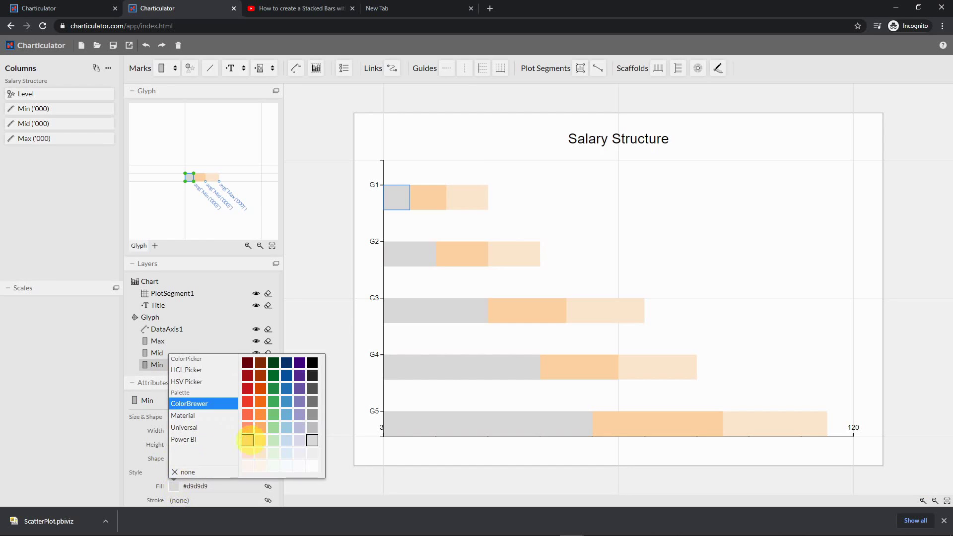
left_click(311, 465)
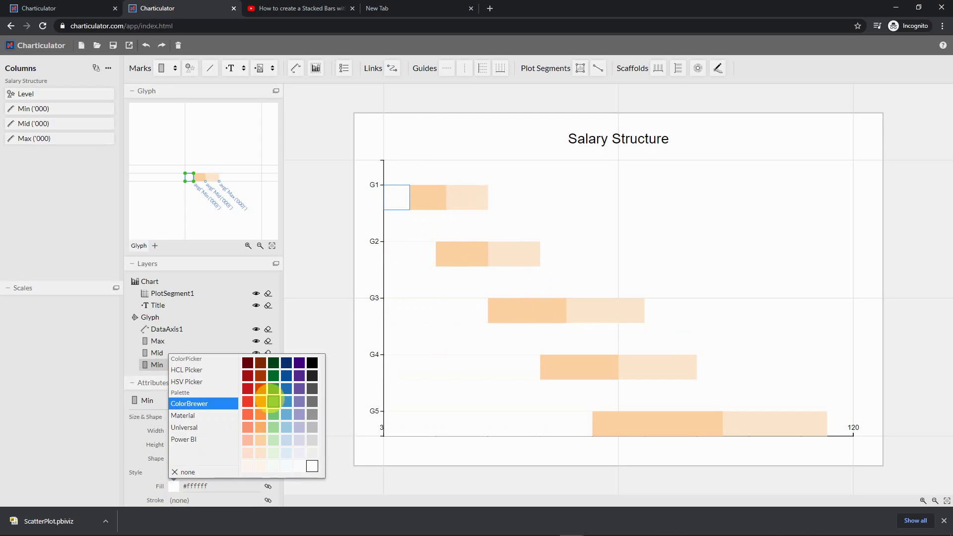
left_click(361, 392)
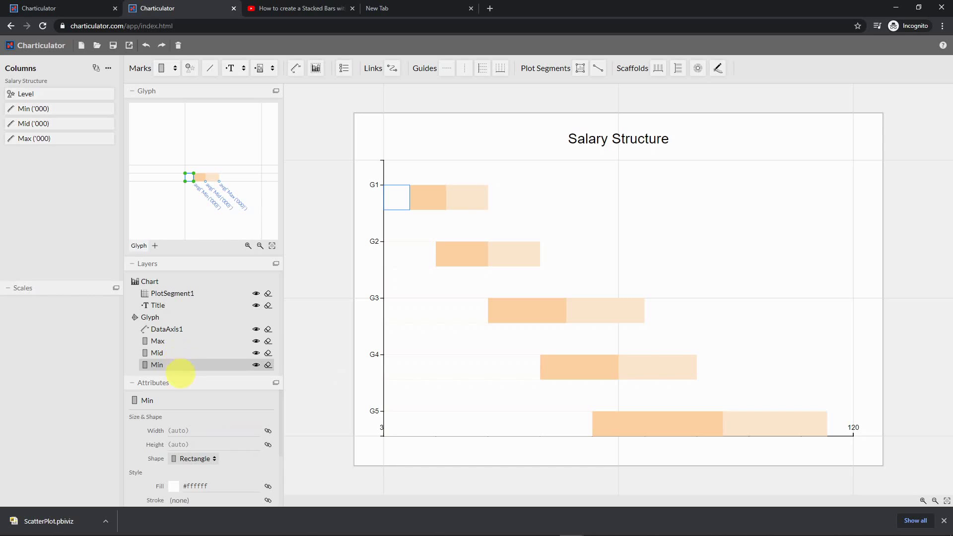
Step: Lower the opacity of the white Min rectangle mark
scroll(254, 424, "down", 2)
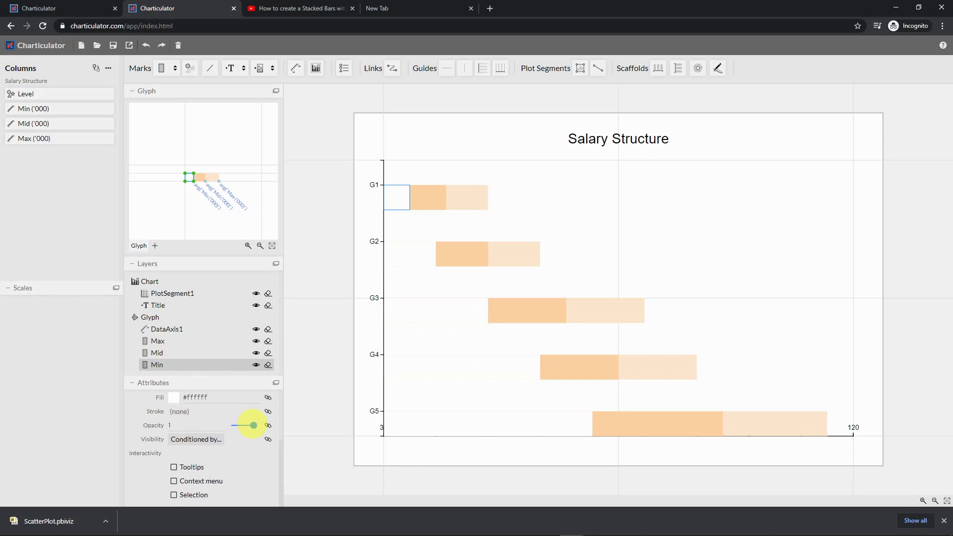
left_click_drag(242, 426, 241, 425)
scroll(240, 456, "up", 3)
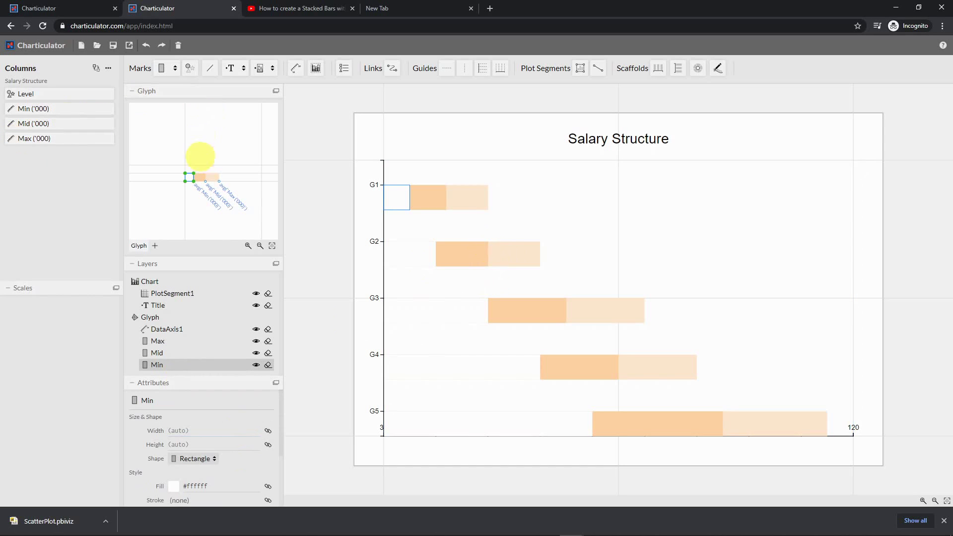
Step: Add a text mark to the glyph at the Min point, at mid-height on the Min rectangle's right edge
left_click(248, 245)
left_click(247, 245)
left_click(248, 245)
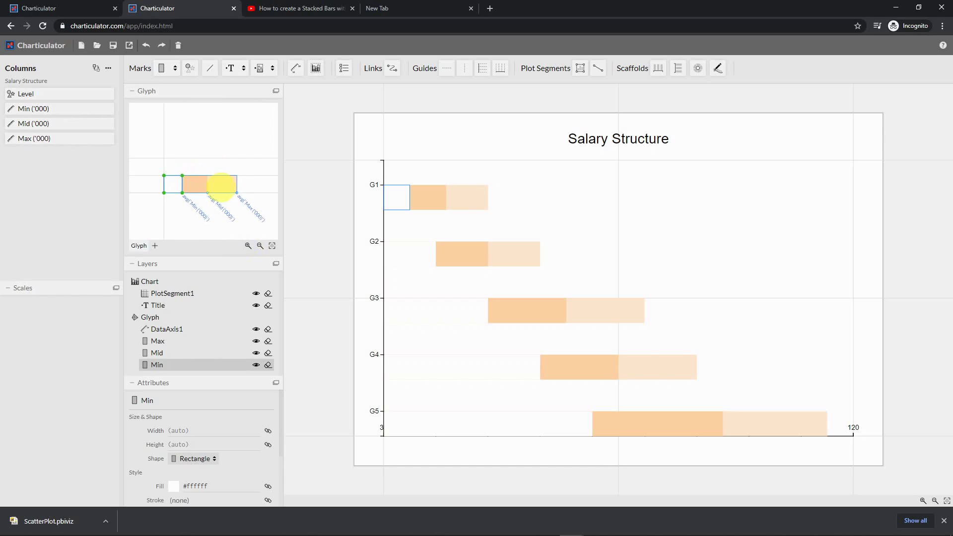
left_click(247, 246)
left_click(248, 245)
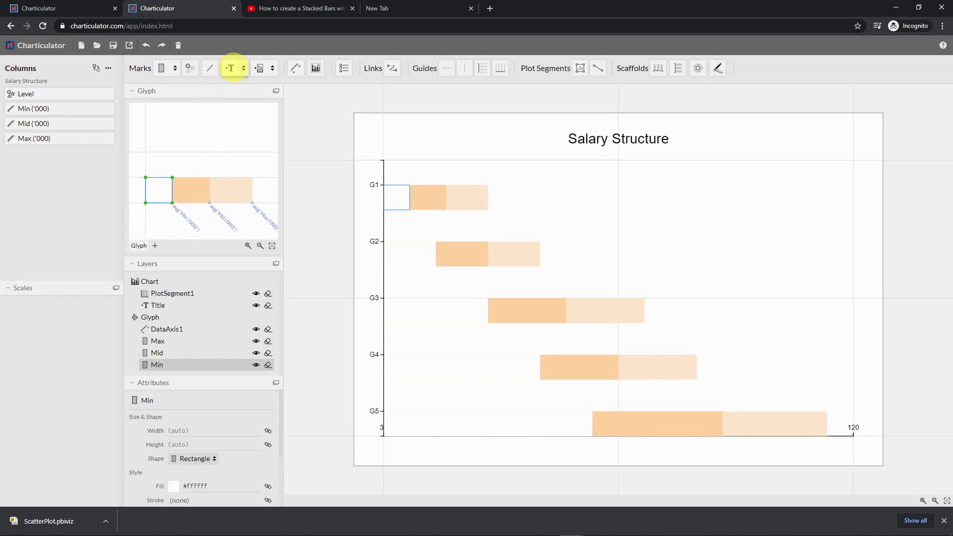
left_click(233, 67)
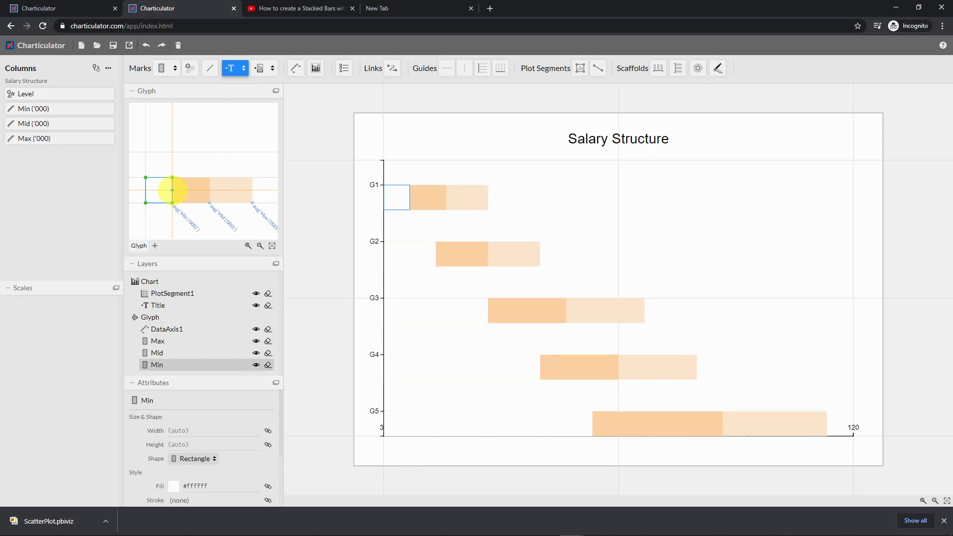
left_click(172, 190)
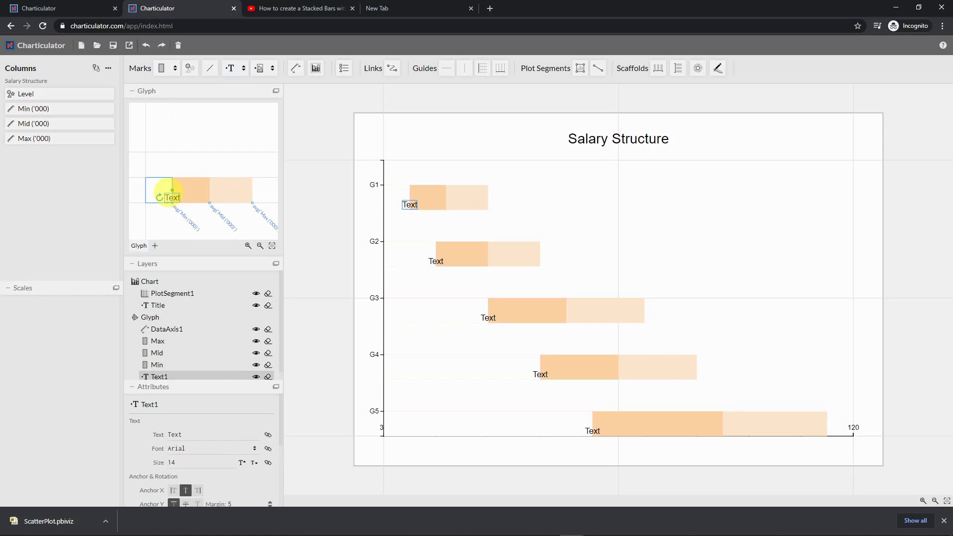
Step: Reposition the text mark so it is centred both horizontally and vertically on its anchor at the Min rectangle's right edge
left_click_drag(169, 195, 171, 189)
double_click(170, 189)
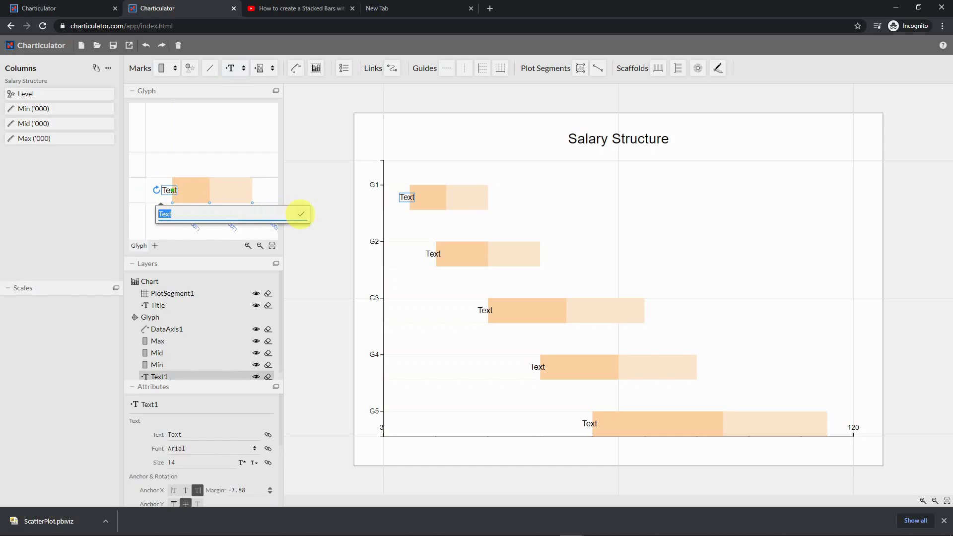
left_click(172, 190)
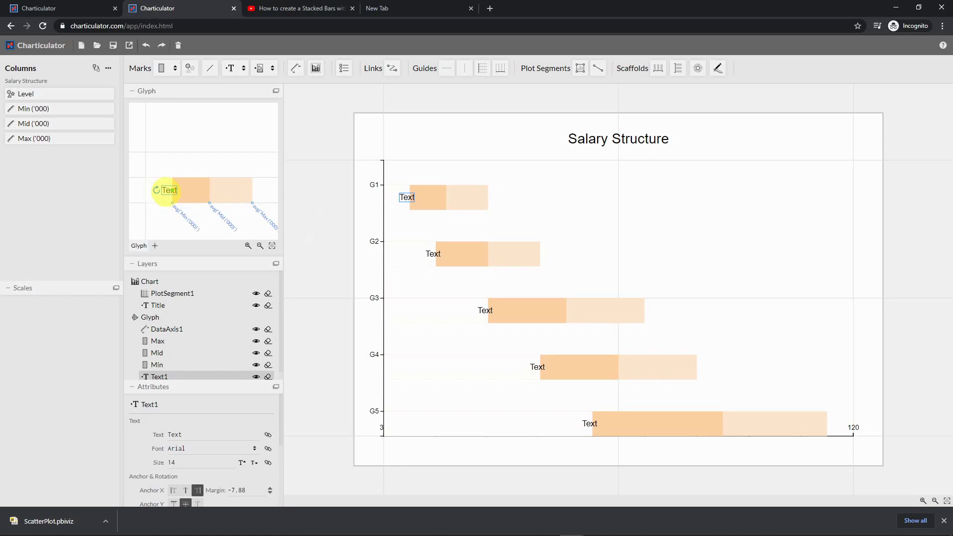
double_click(165, 190)
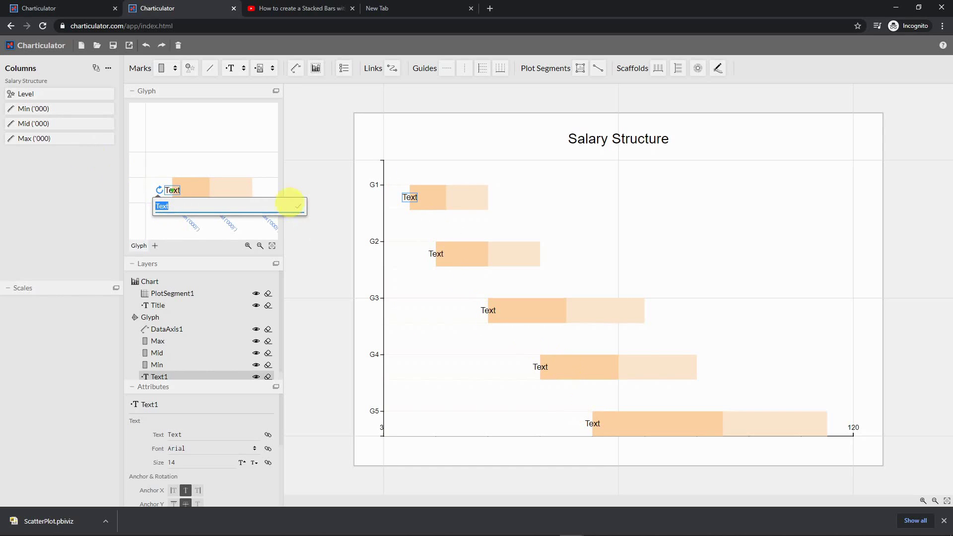
left_click(161, 188)
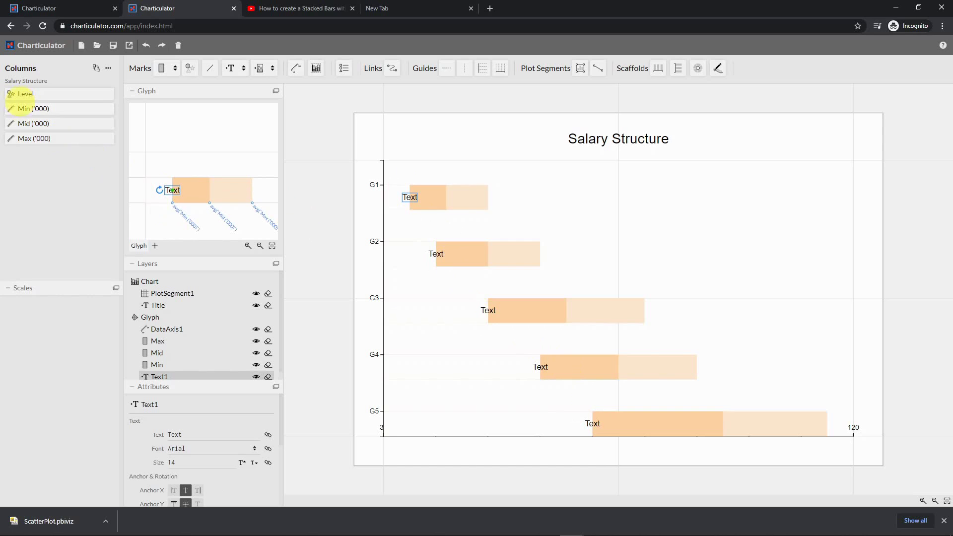
Step: Bind the text mark to Min ('000) and format it as ${avg(`Min ('000)`)}{.0f}K, with no decimals and a K suffix
left_click_drag(9, 108, 167, 189)
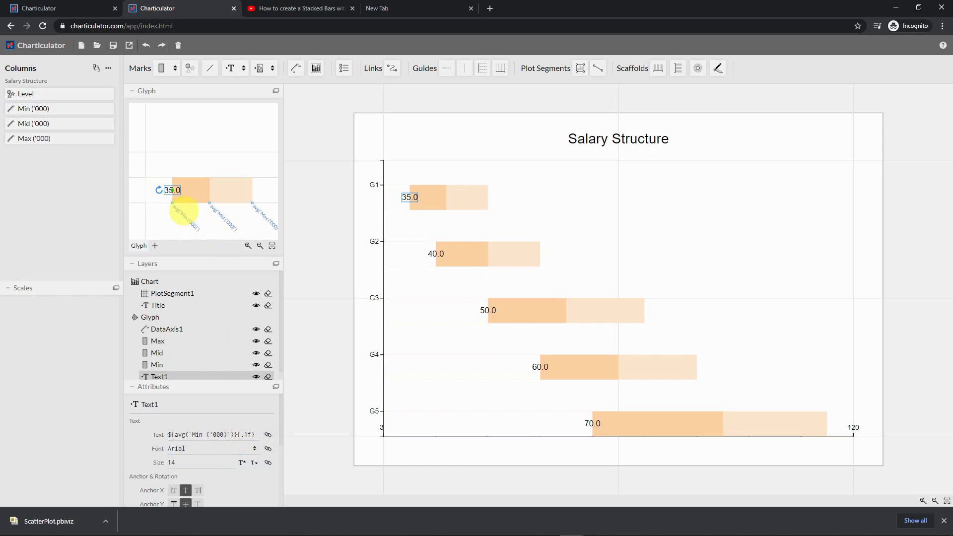
left_click(243, 435)
left_click(247, 434)
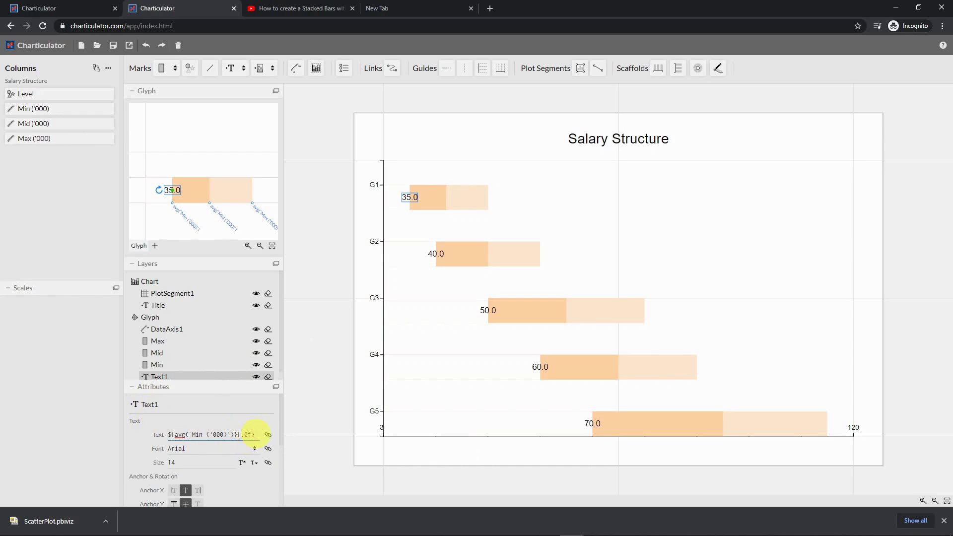
type("K")
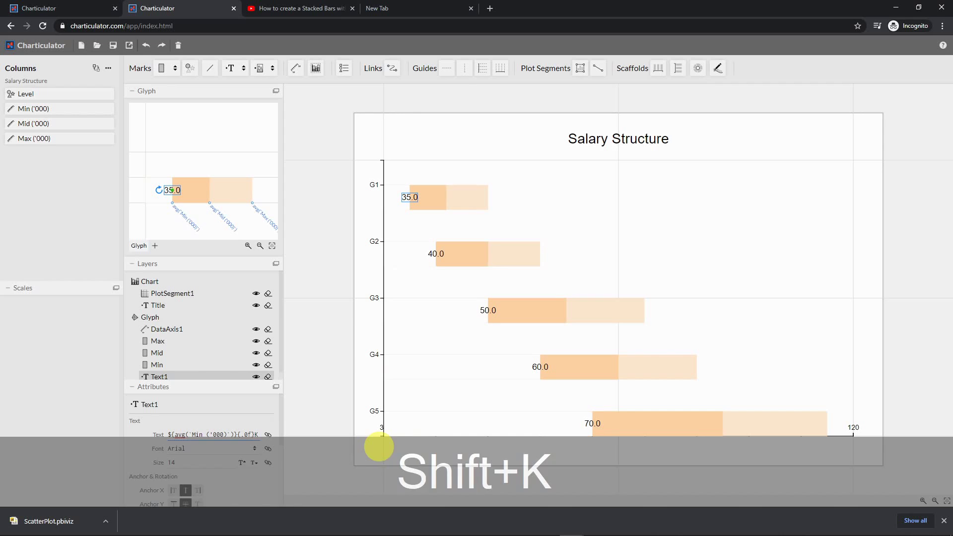
key("Return")
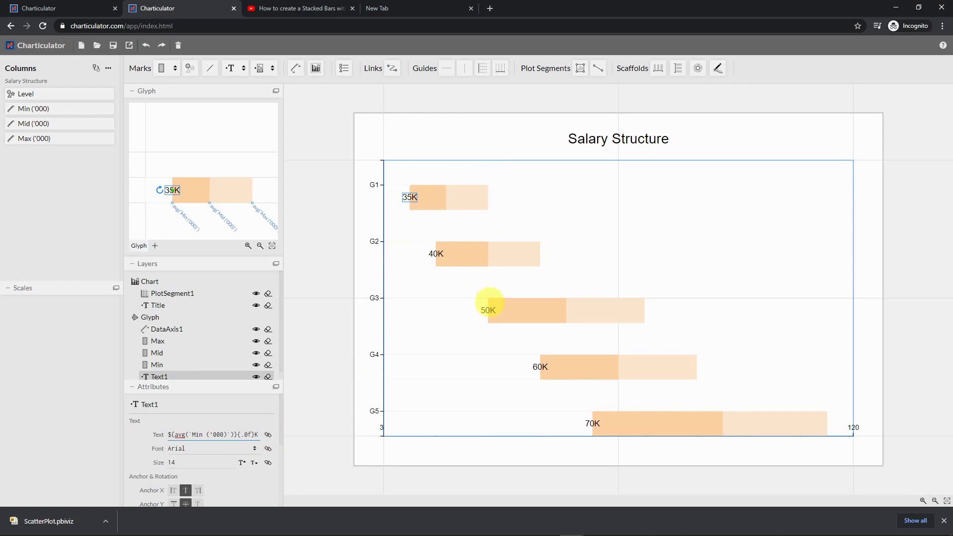
left_click(179, 405)
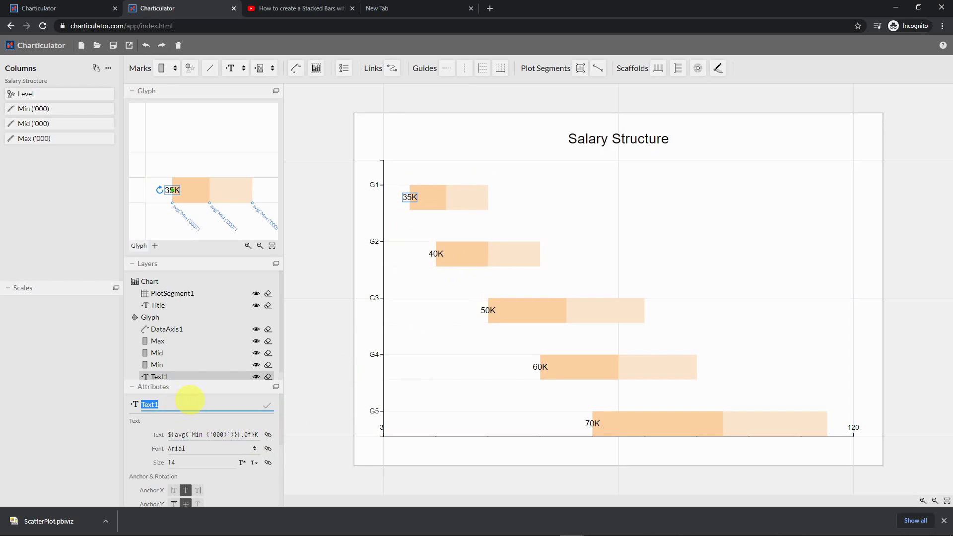
type("Min")
left_click(267, 405)
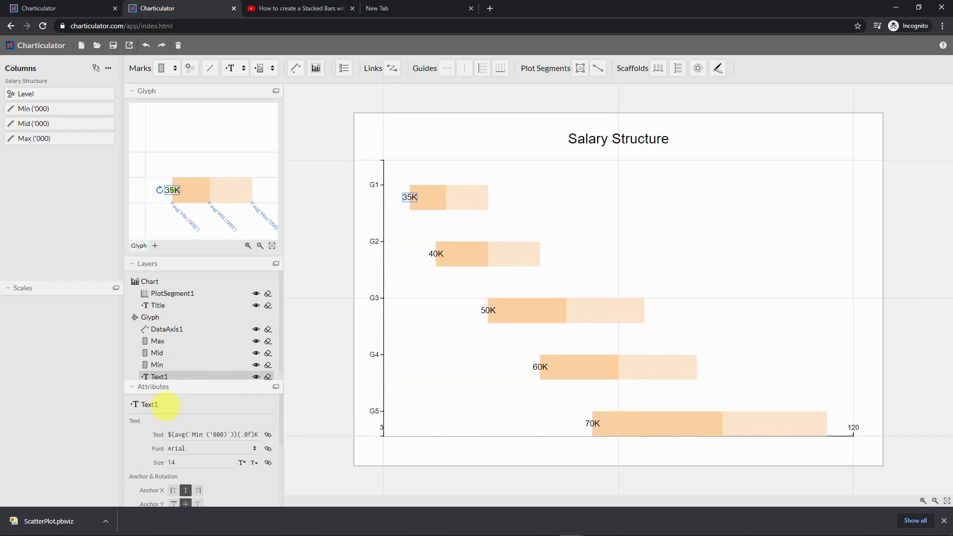
Step: Rename the text mark that shows the minimum pay as Min Value
left_click(162, 405)
type("Min")
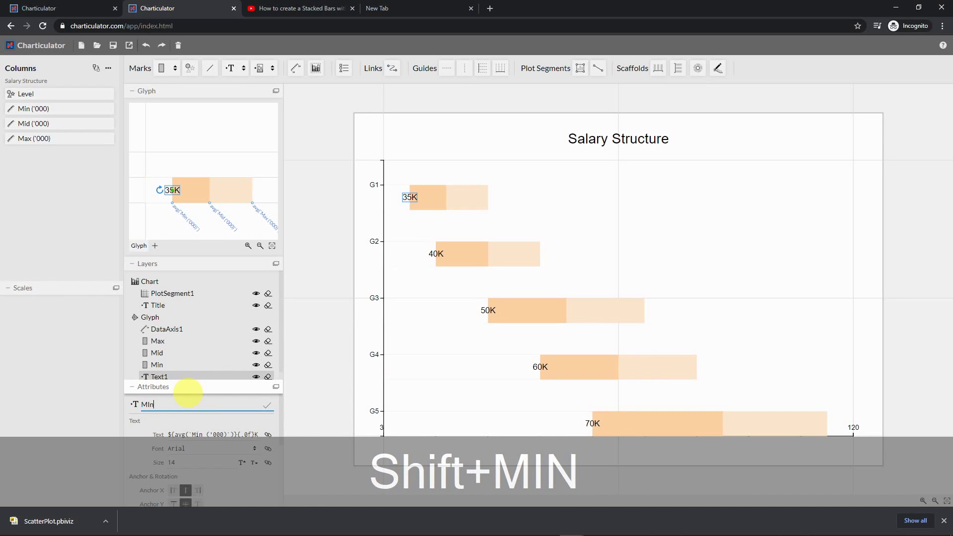
key("BackSpace")
key("BackSpace")
type("in ")
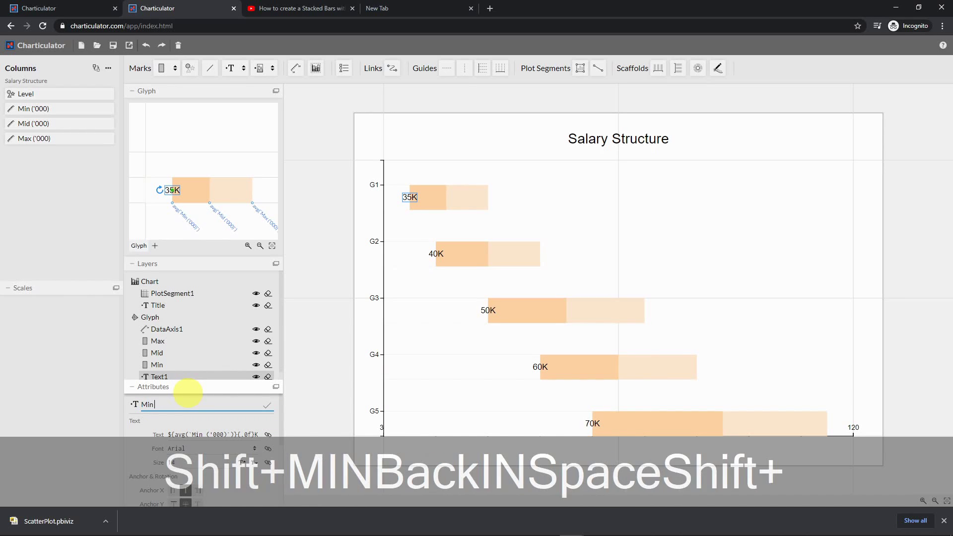
type("Value")
left_click(267, 405)
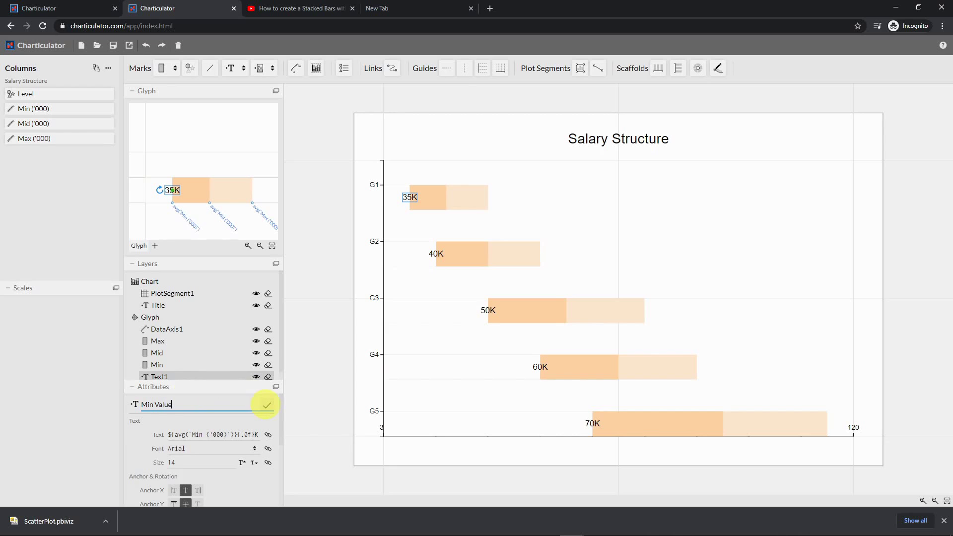
scroll(176, 365, "down", 1)
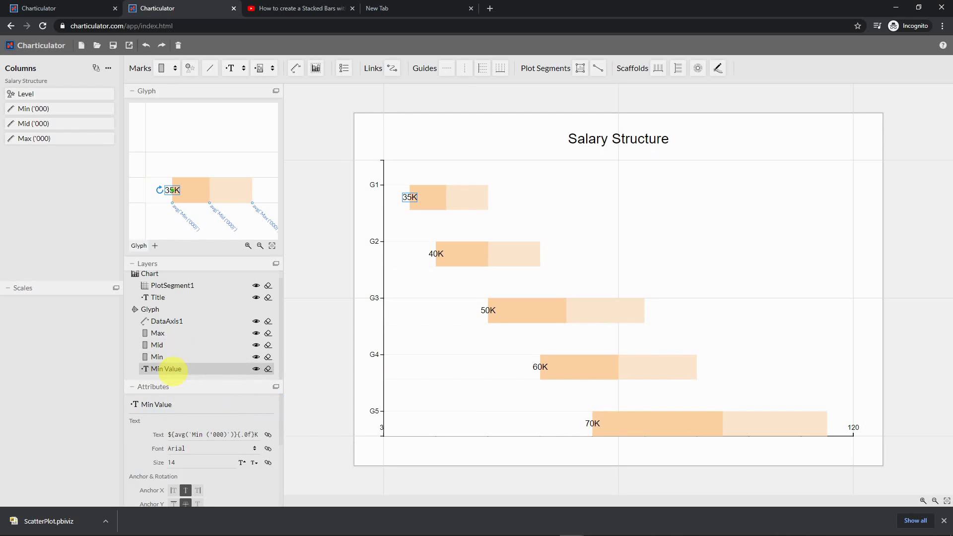
Step: Add a text mark to the glyph at the Mid rectangle's right edge, centred horizontally and vertically on its mid-height anchor
left_click(229, 67)
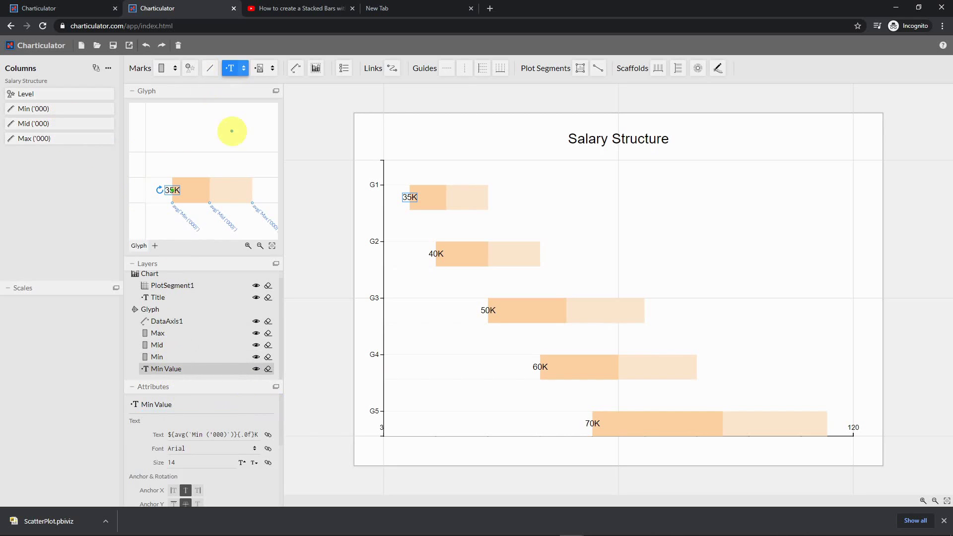
left_click(210, 190)
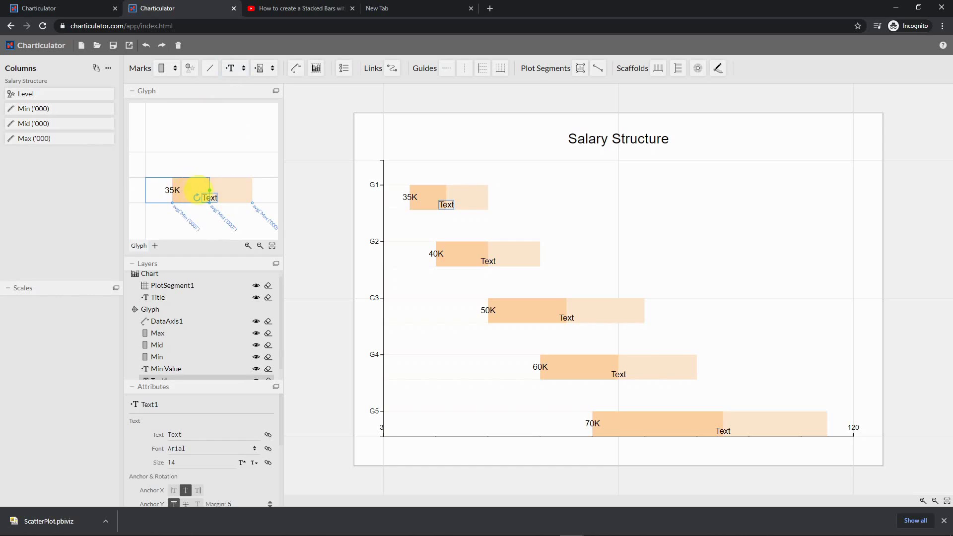
left_click(217, 193)
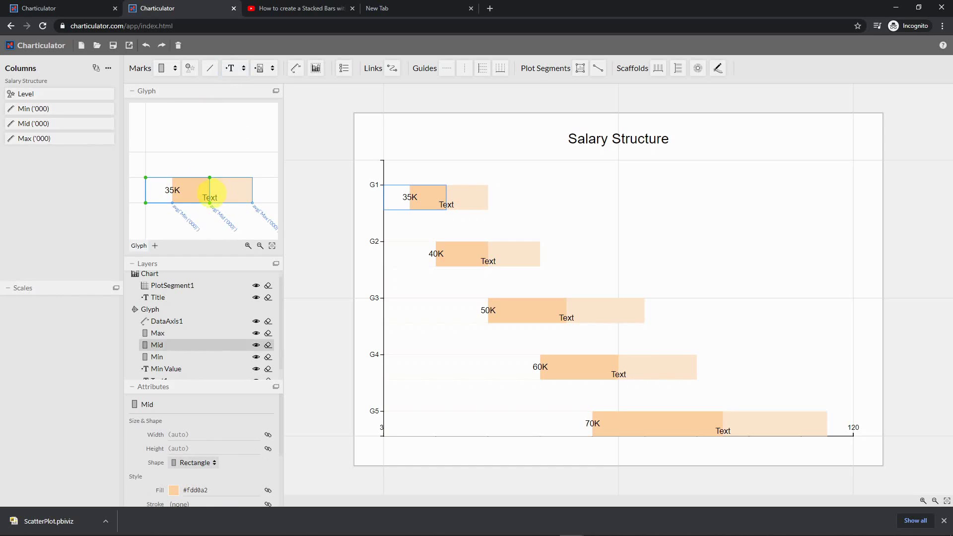
left_click(210, 197)
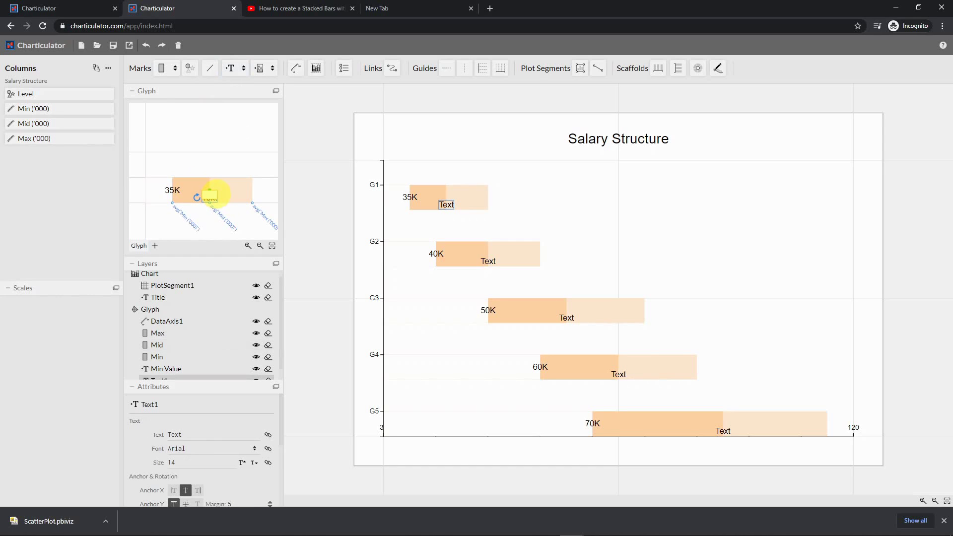
left_click_drag(214, 190, 191, 187)
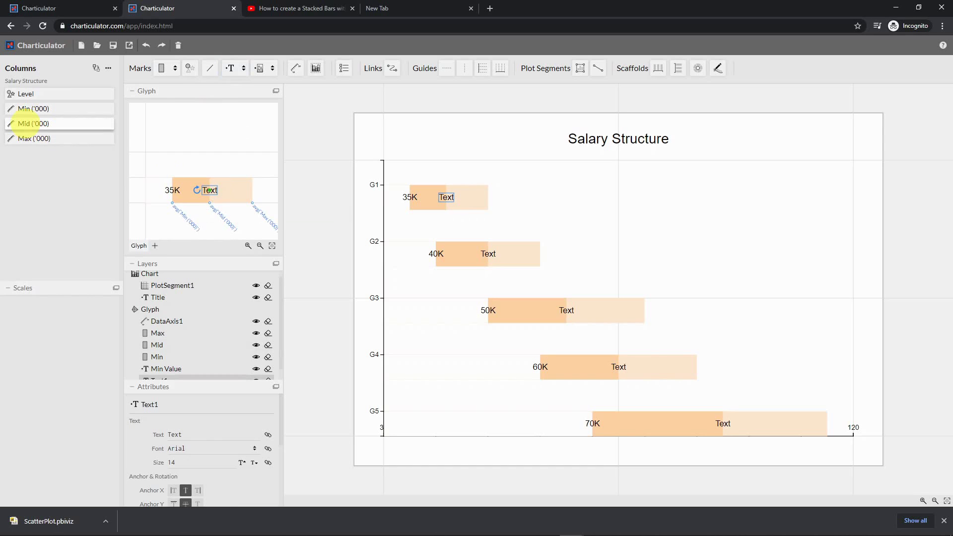
Step: Bind the new text mark to Mid ('000) and format it as ${avg(`Mid ('000)`)}{.0f}K
left_click_drag(33, 123, 210, 191)
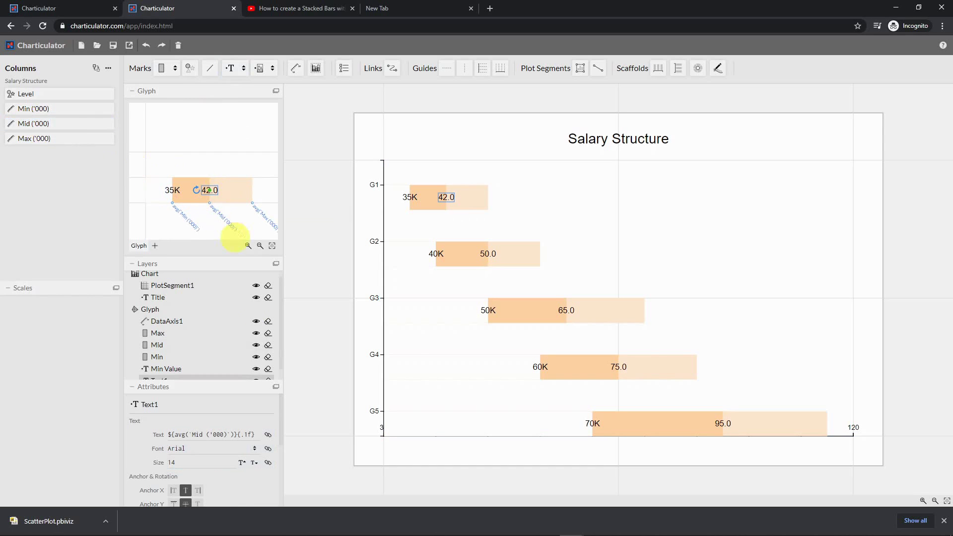
left_click(243, 431)
left_click(244, 434)
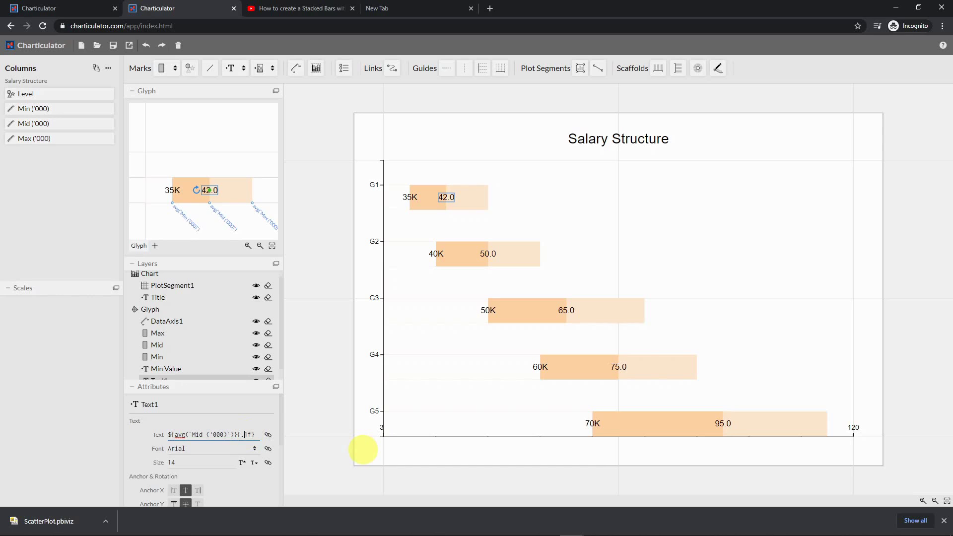
type("K")
key("Return")
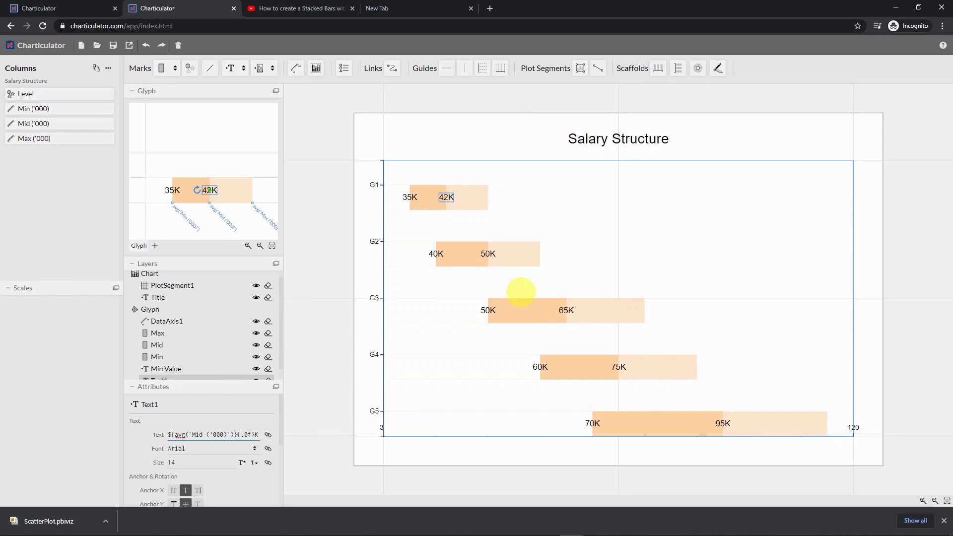
Step: Add a third text mark to the glyph, at mid-height on the Max rectangle's right edge
left_click(260, 188)
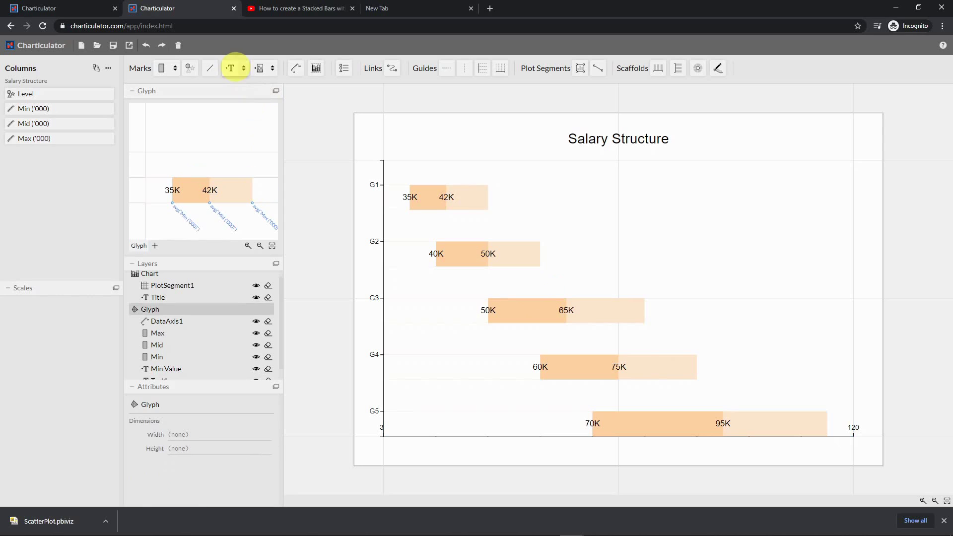
left_click(231, 68)
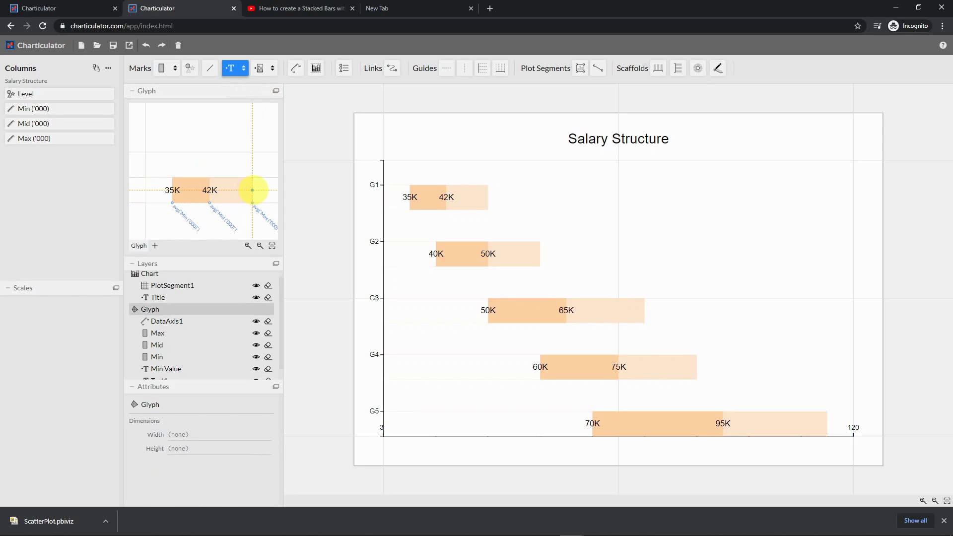
left_click(252, 190)
double_click(253, 192)
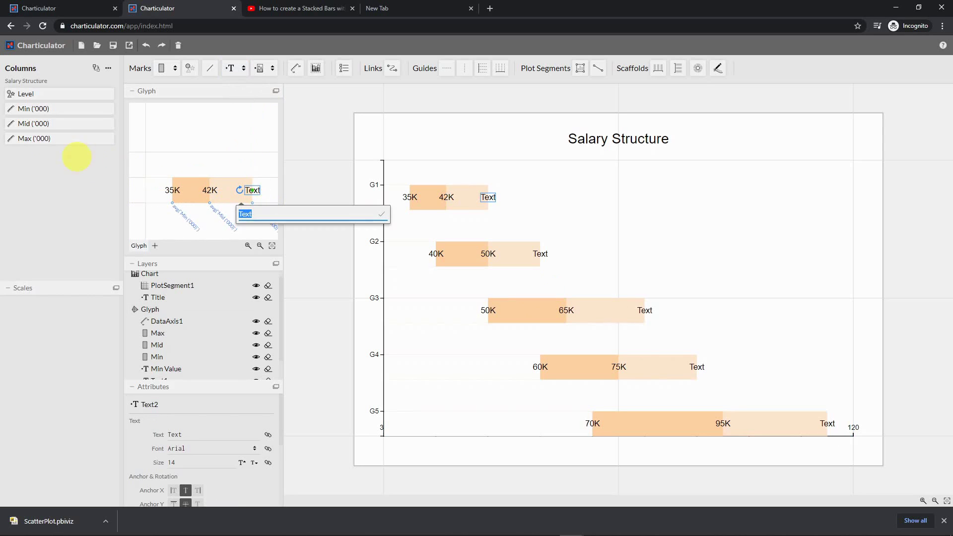
Step: Bind the third text mark to Max ('000) and format it as ${avg(`Max ('000)`)}{.0f}K
left_click_drag(27, 144, 242, 192)
left_click_drag(14, 138, 252, 188)
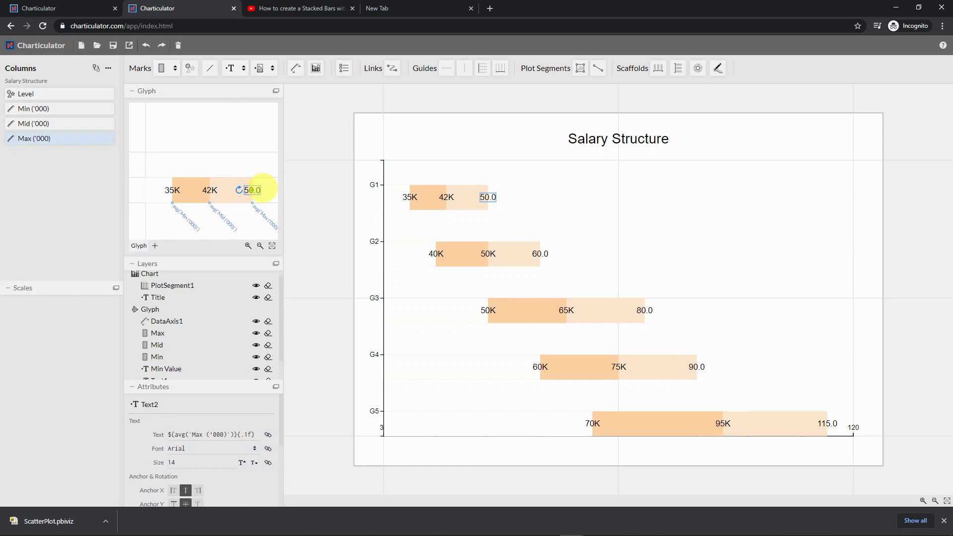
left_click(246, 434)
left_click(248, 434)
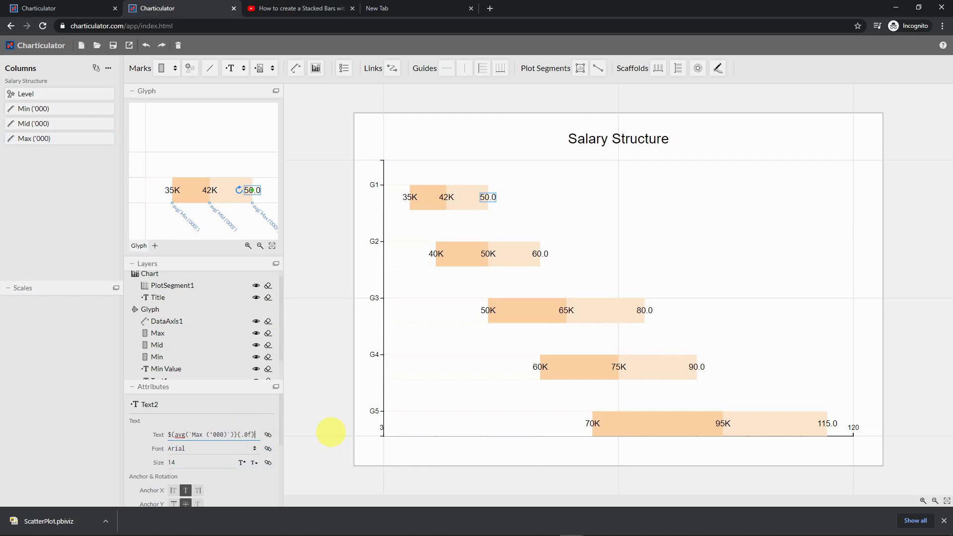
type("K")
key("Return")
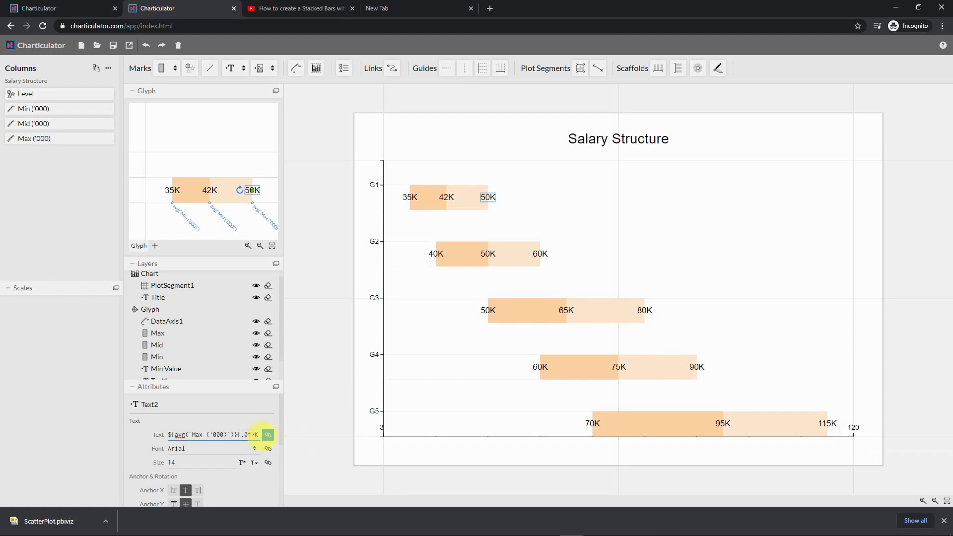
Step: Rename the text mark that shows the maximum pay as Max Value
left_click(197, 407)
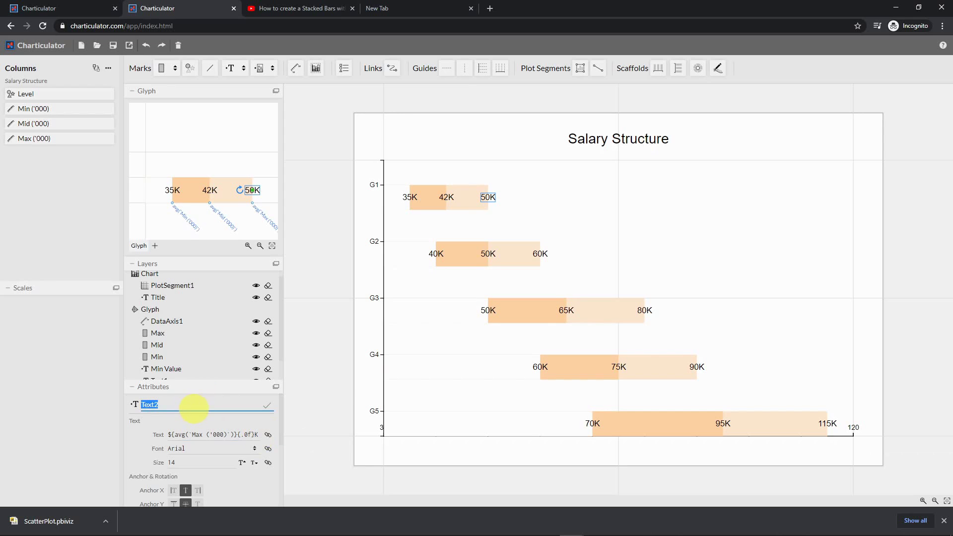
type("M")
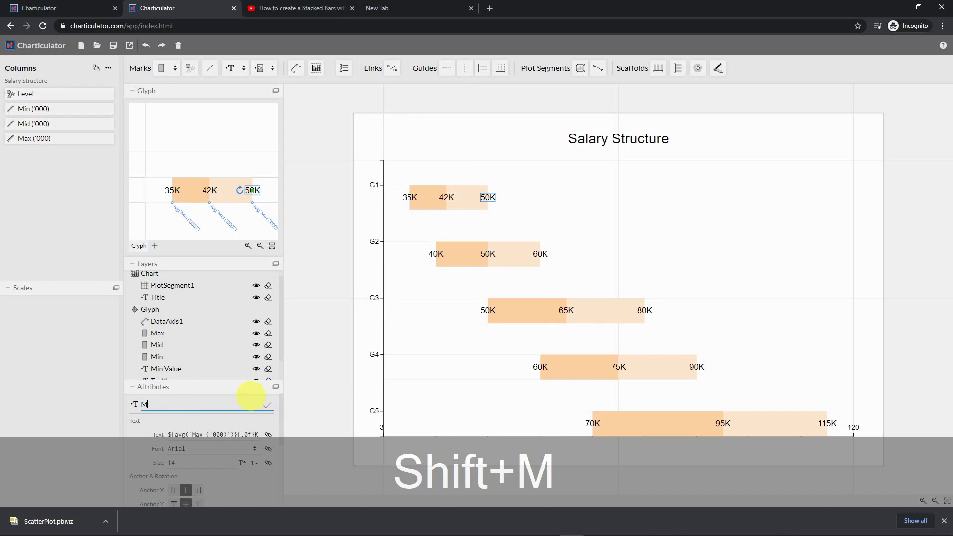
type("ax Value")
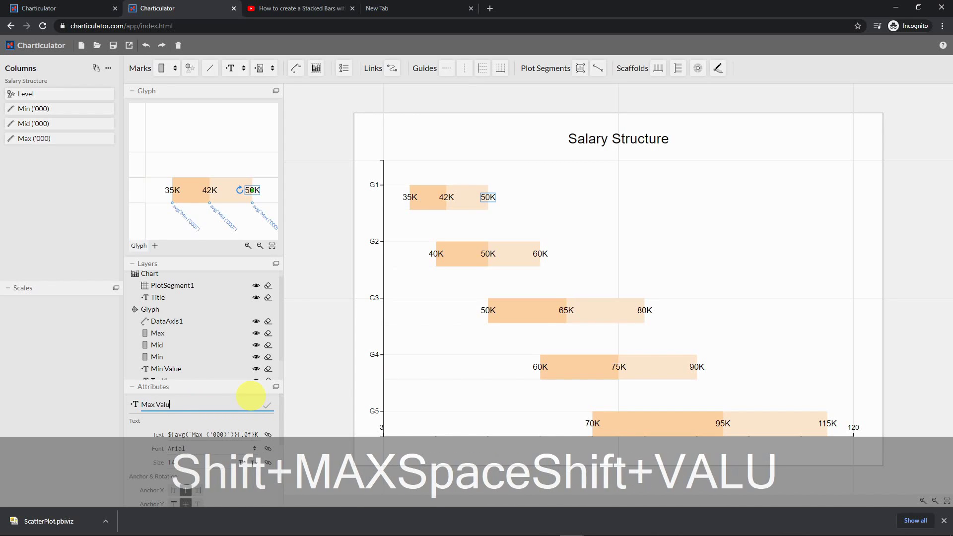
left_click(267, 405)
Step: Rename the text mark that shows the midpoint pay as Mid Value
scroll(191, 357, "down", 1)
left_click(159, 356)
left_click(179, 403)
type("Mid Value")
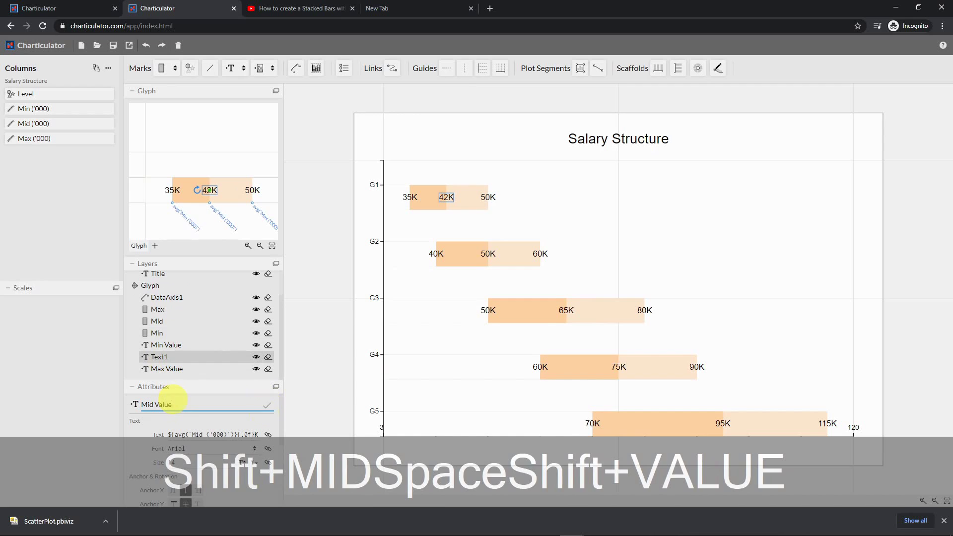
left_click(267, 405)
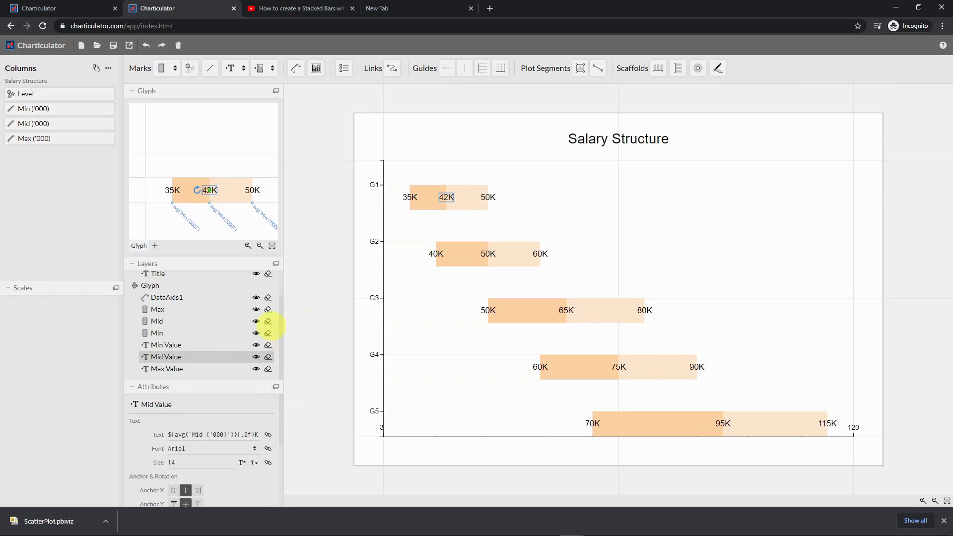
left_click(295, 398)
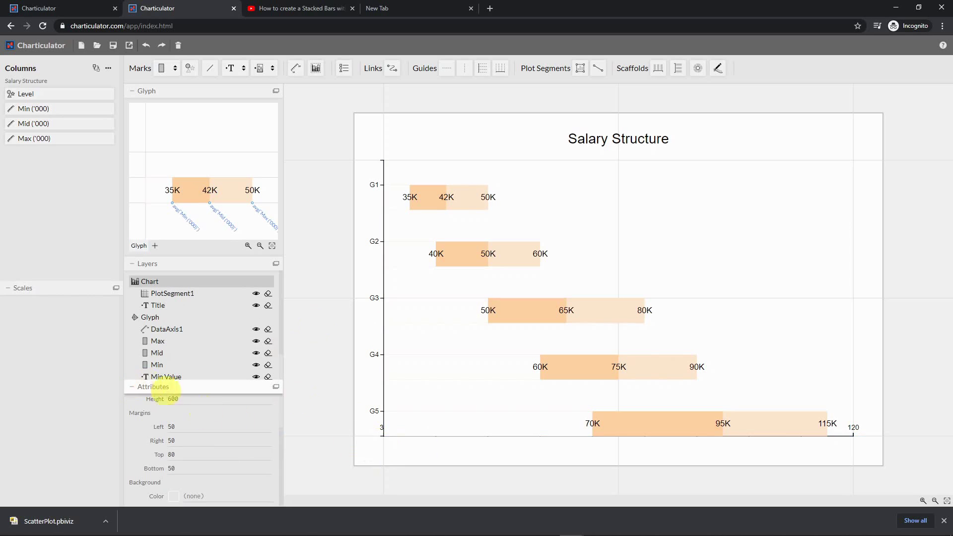
Step: Set the position of the glyph's data axis to Opposite so its tick labels sit below the axis line
left_click(177, 333)
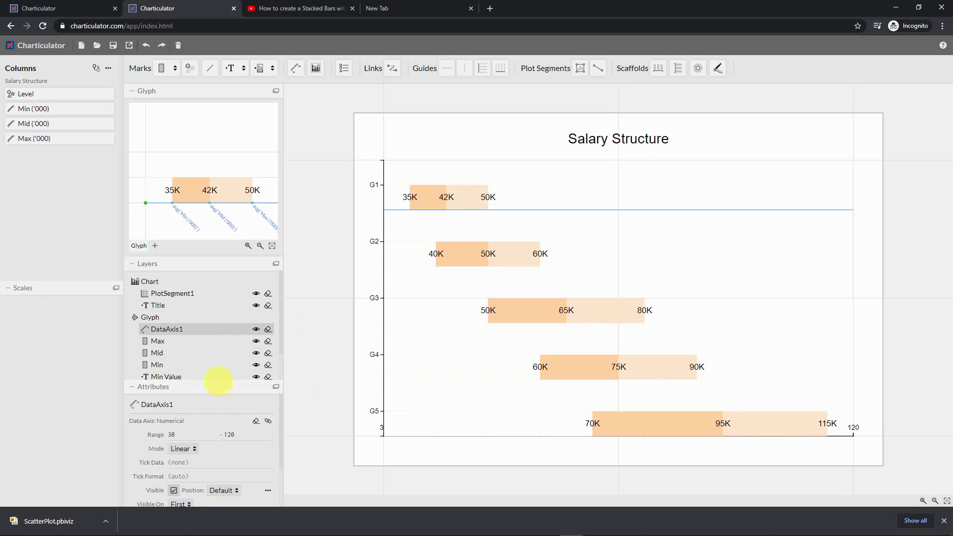
scroll(246, 450, "down", 1)
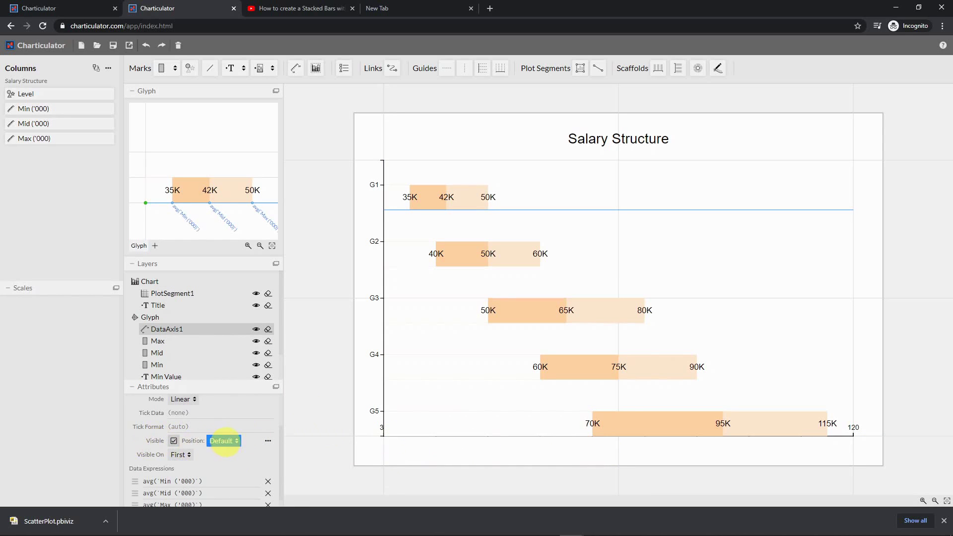
left_click(223, 440)
left_click(224, 425)
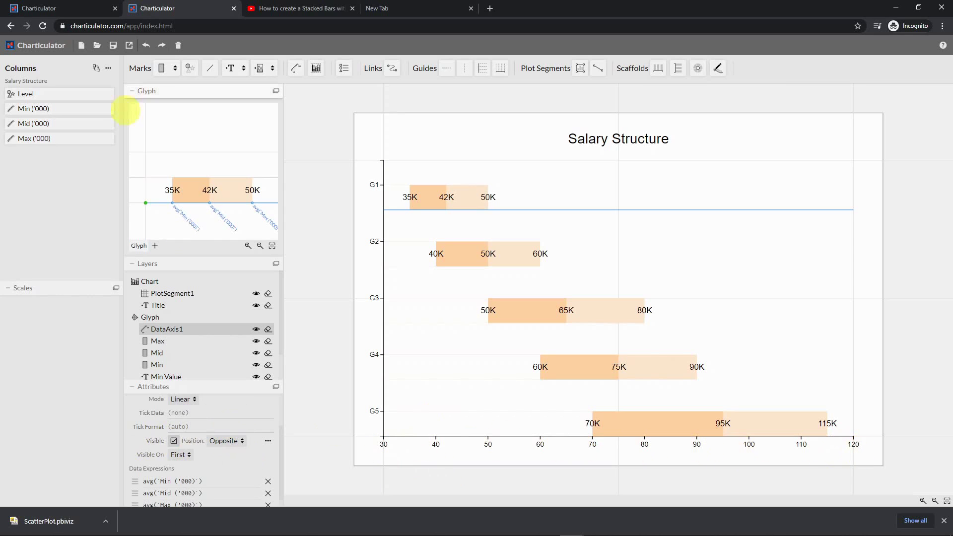
Step: Raise the upper edges of the Max, Mid and Min rectangles in the glyph to the horizontal guide above them
left_click(235, 341)
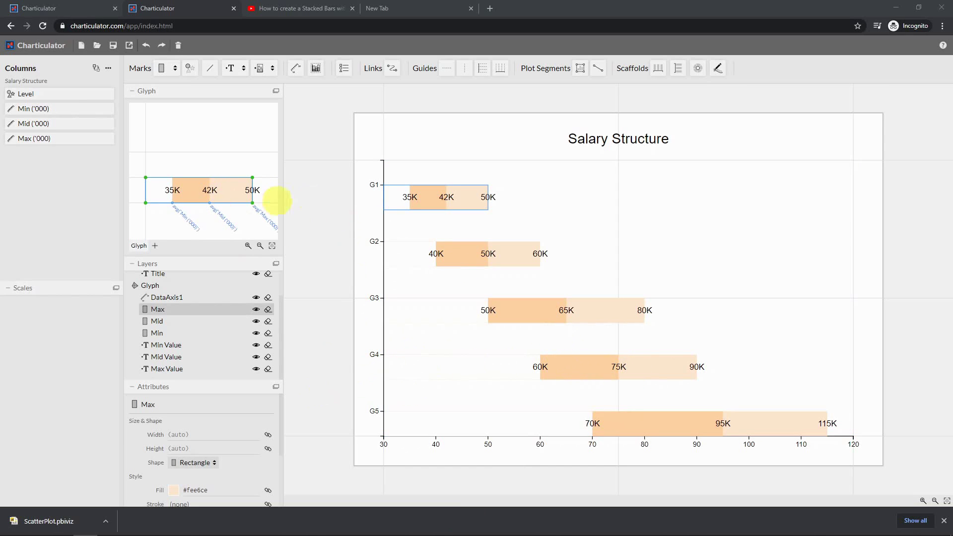
left_click(248, 223)
left_click(248, 224)
left_click(189, 189)
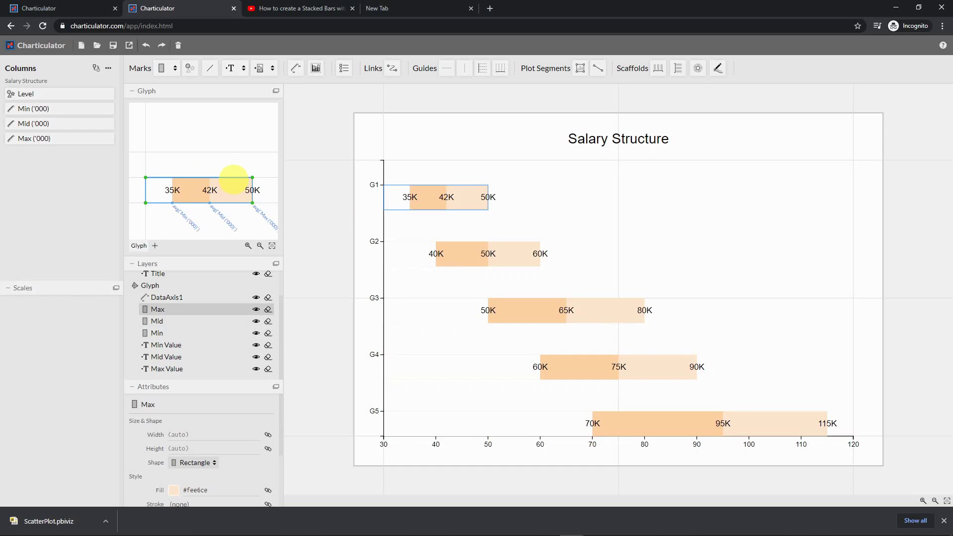
left_click_drag(239, 153, 175, 152)
left_click(198, 188)
left_click(159, 191)
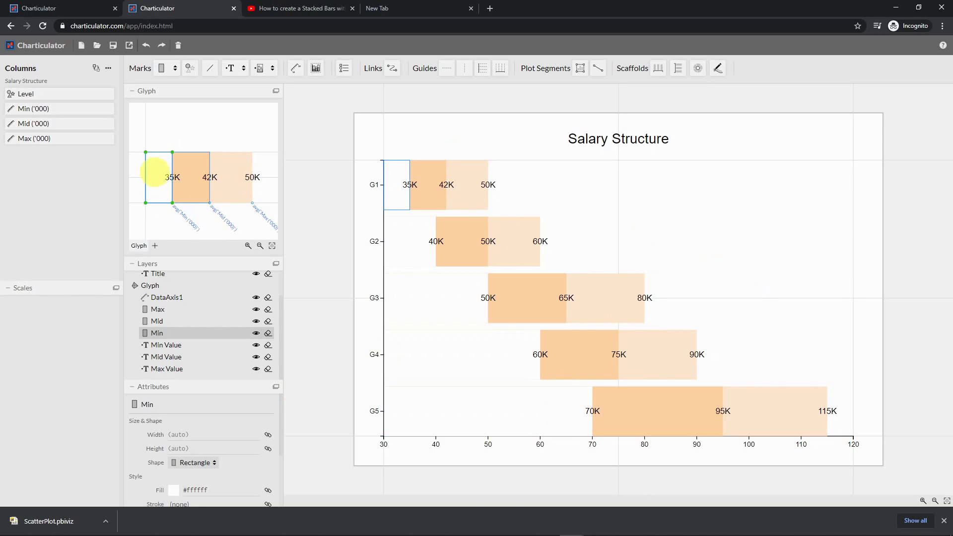
Step: Lower the upper edges of the Min, Mid and Max rectangles to the same height, slightly below the glyph's upper horizontal guide
left_click_drag(159, 155, 155, 159)
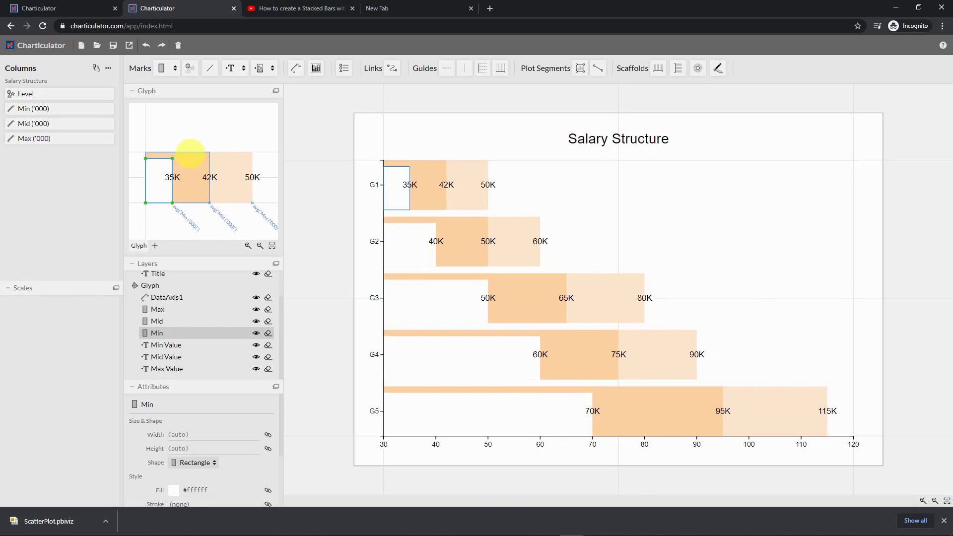
left_click(185, 152)
left_click_drag(188, 157, 221, 159)
left_click(217, 152)
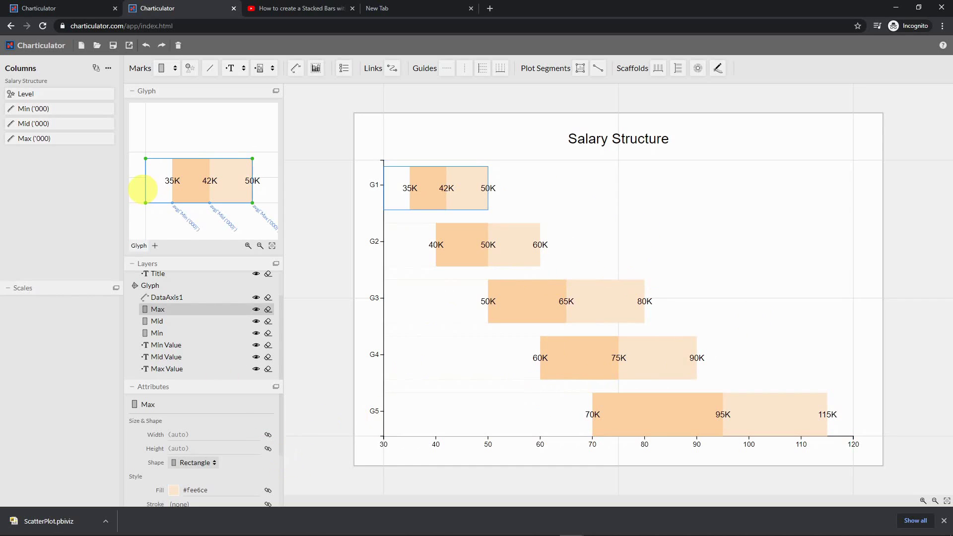
left_click(321, 205)
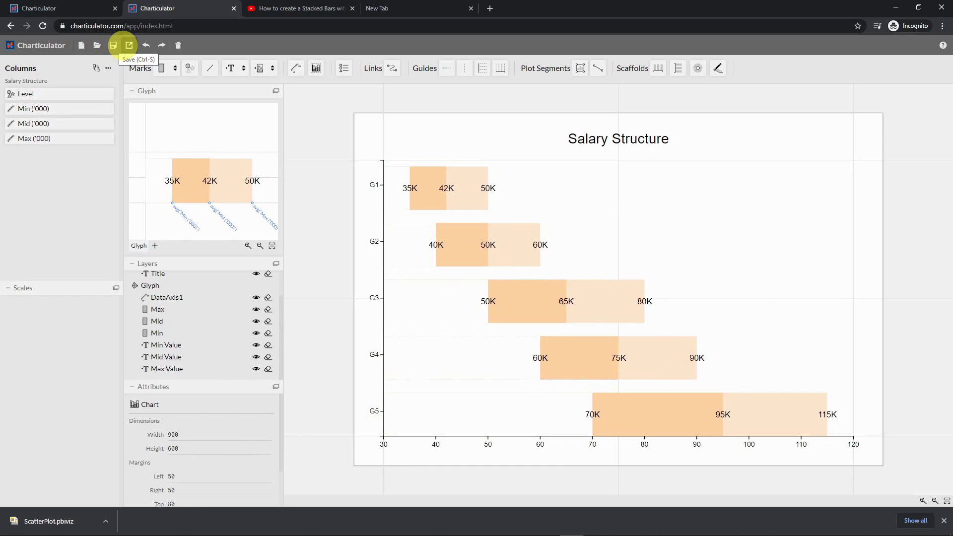
Step: Open the Power BI Custom Visual export settings and rename the Level data mapping slot as Category
left_click(128, 45)
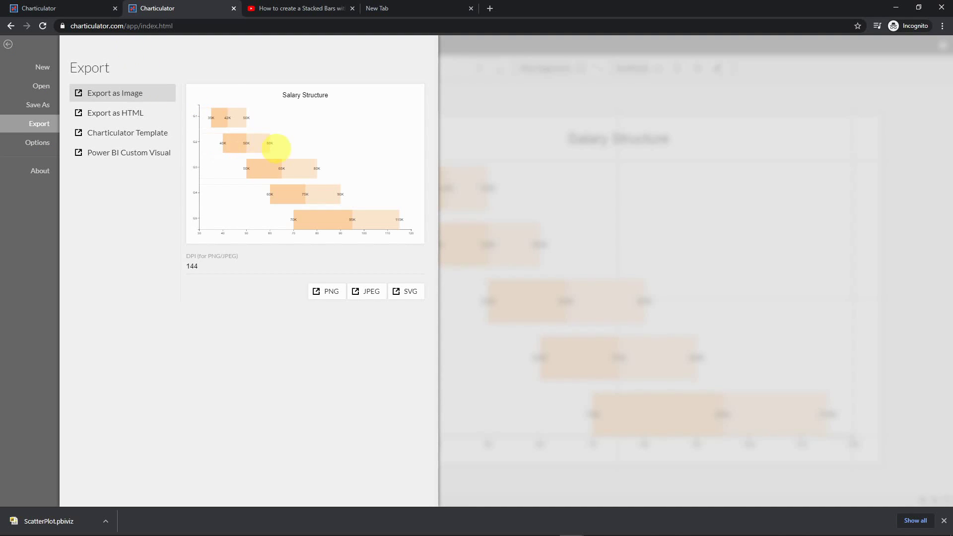
left_click(123, 153)
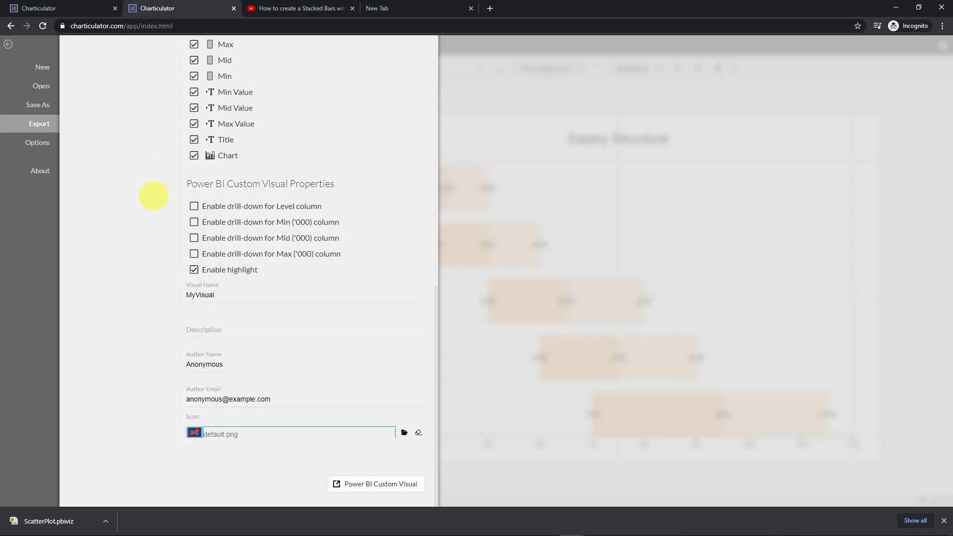
scroll(147, 186, "up", 15)
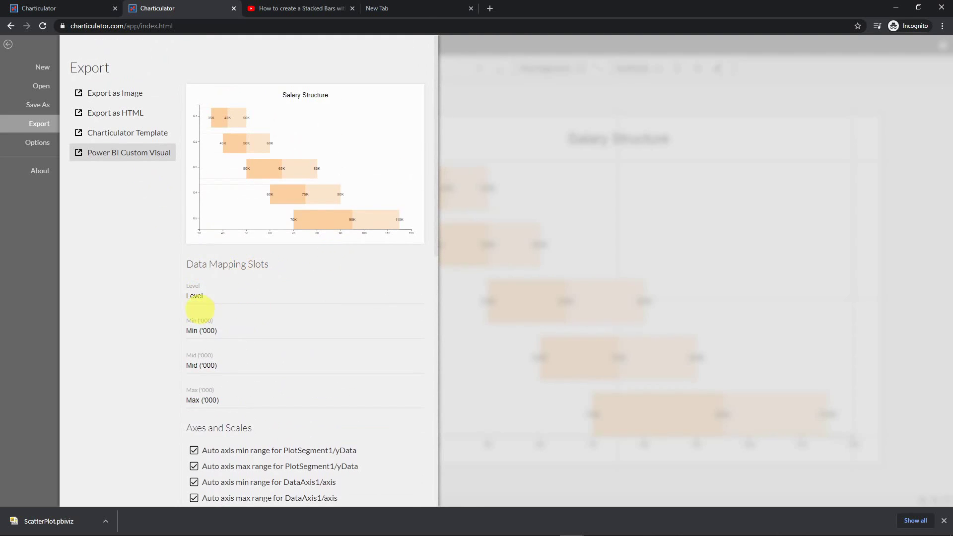
double_click(204, 296)
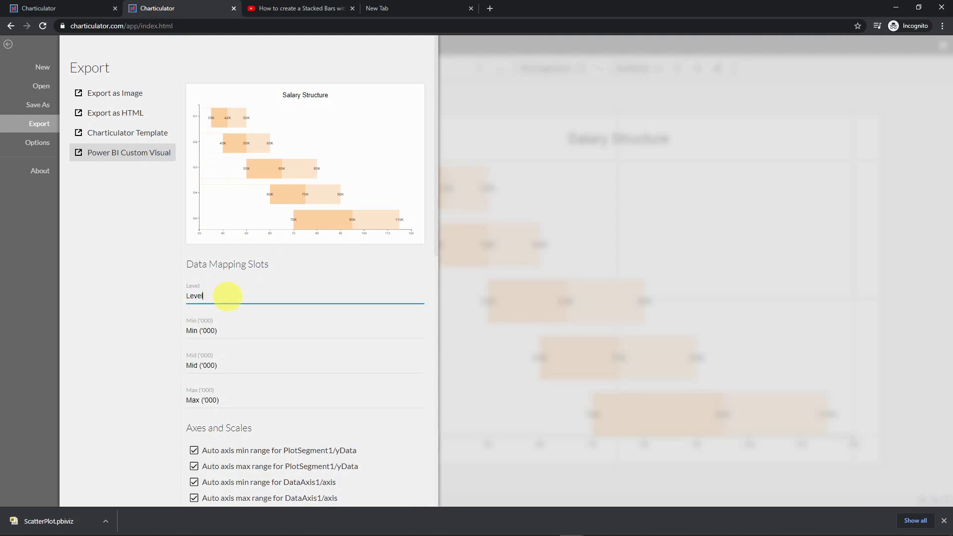
type("Category")
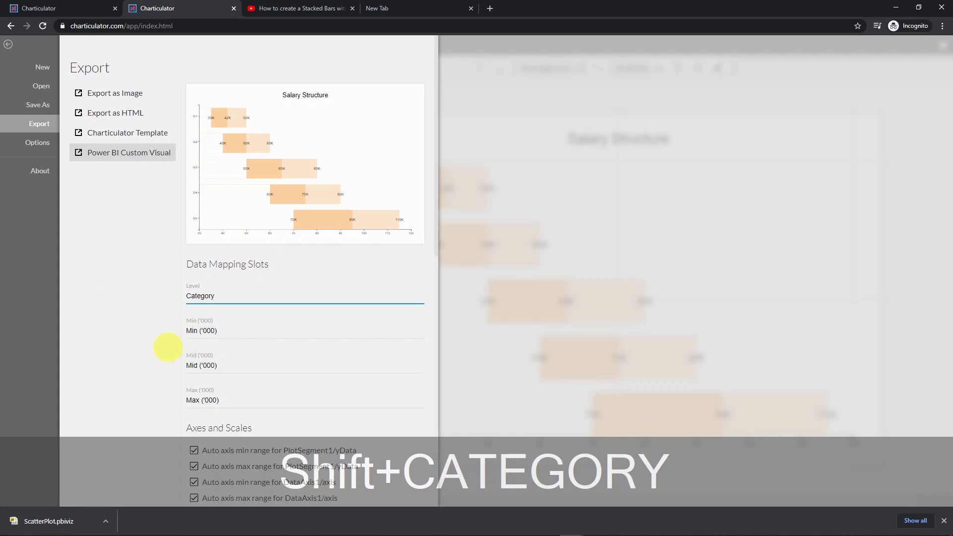
Step: Rename the Min ('000), Mid ('000) and Max ('000) data mapping slots as Min, Mid and Max
left_click(238, 331)
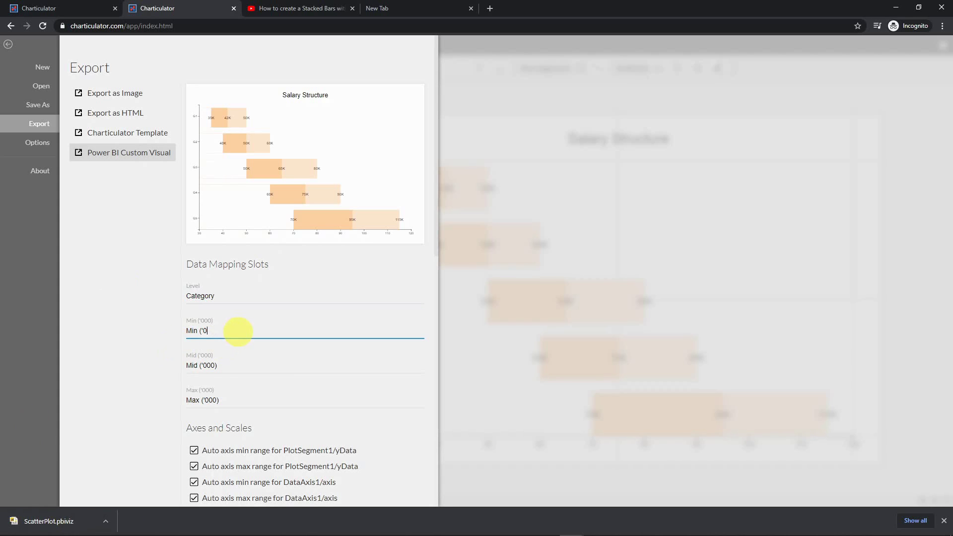
left_click(245, 366)
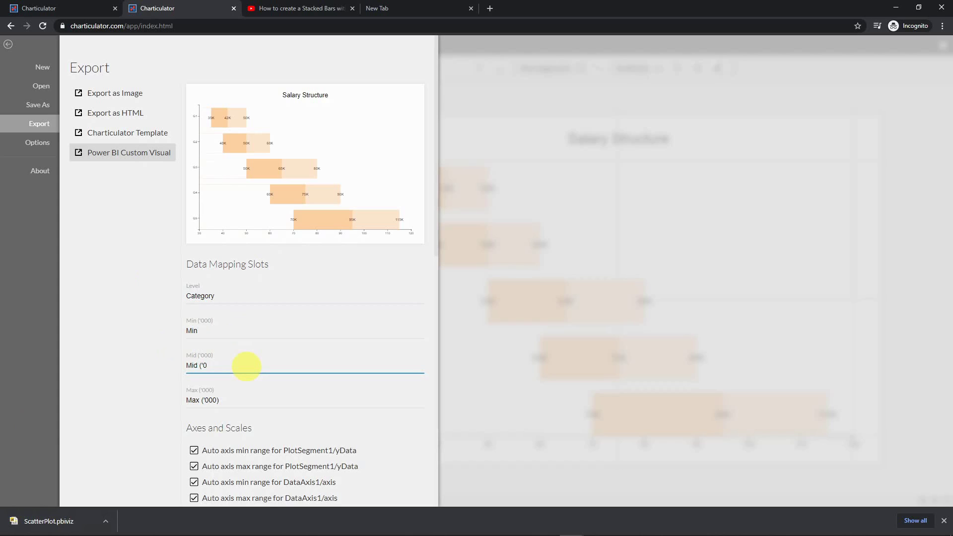
left_click(243, 400)
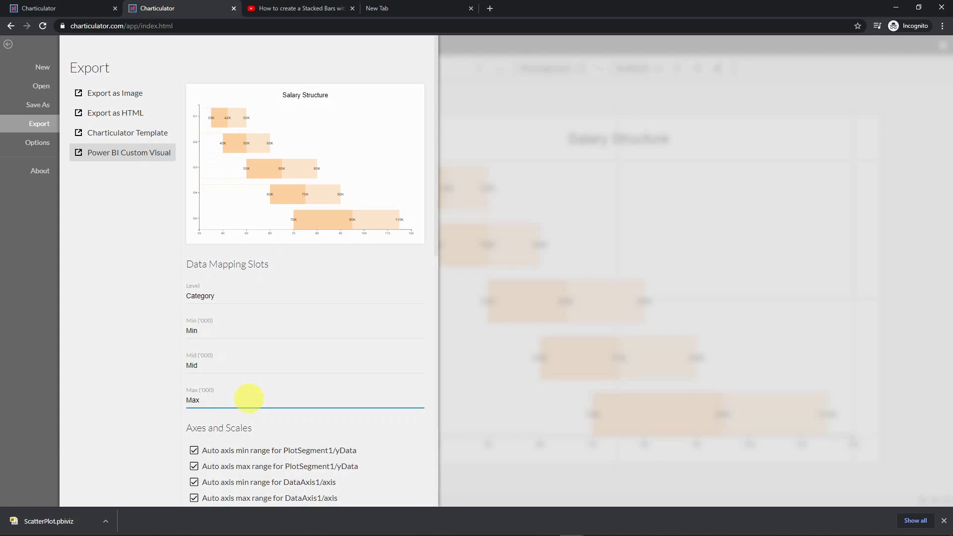
Step: Enable drill-down for the Category, Min, Mid and Max columns in the custom visual properties
scroll(253, 407, "down", 2)
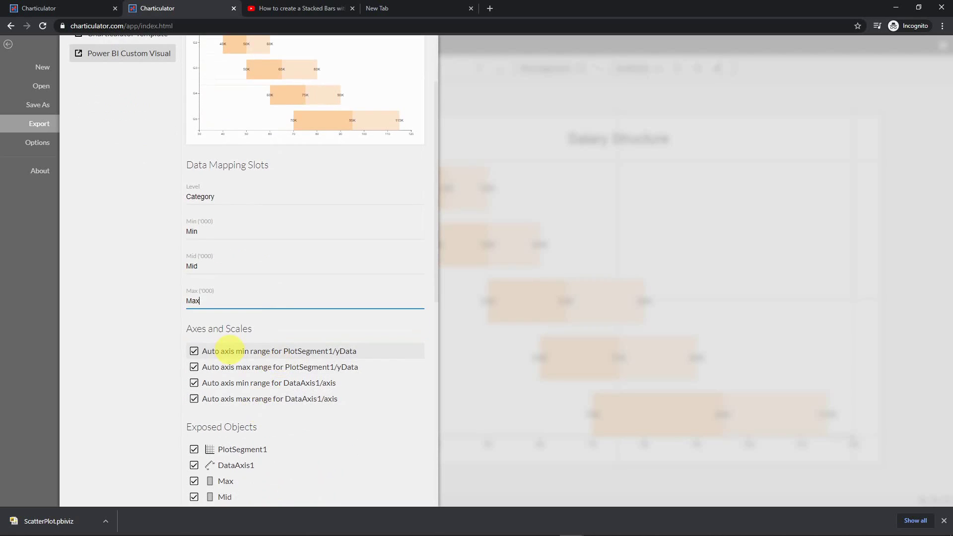
scroll(213, 366, "down", 5)
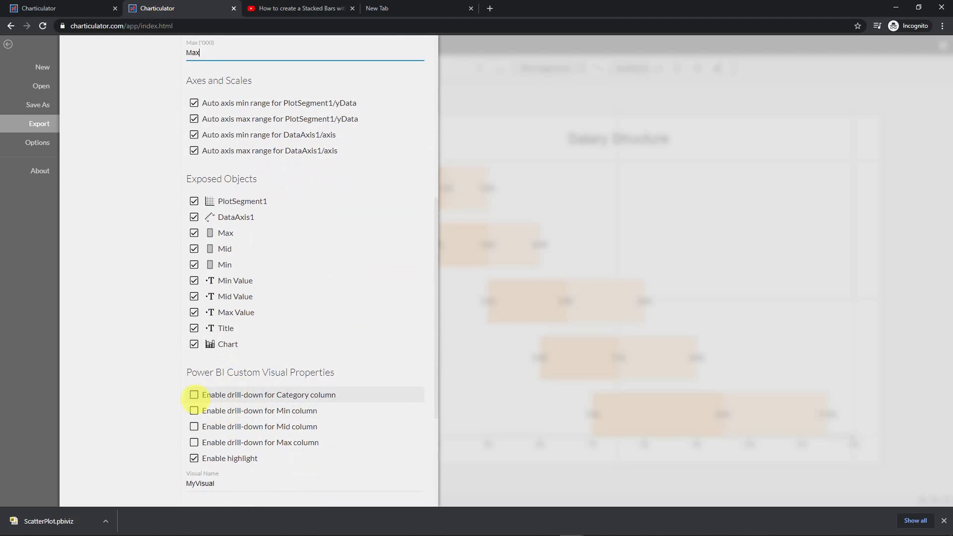
left_click(193, 411)
left_click(194, 426)
left_click(194, 442)
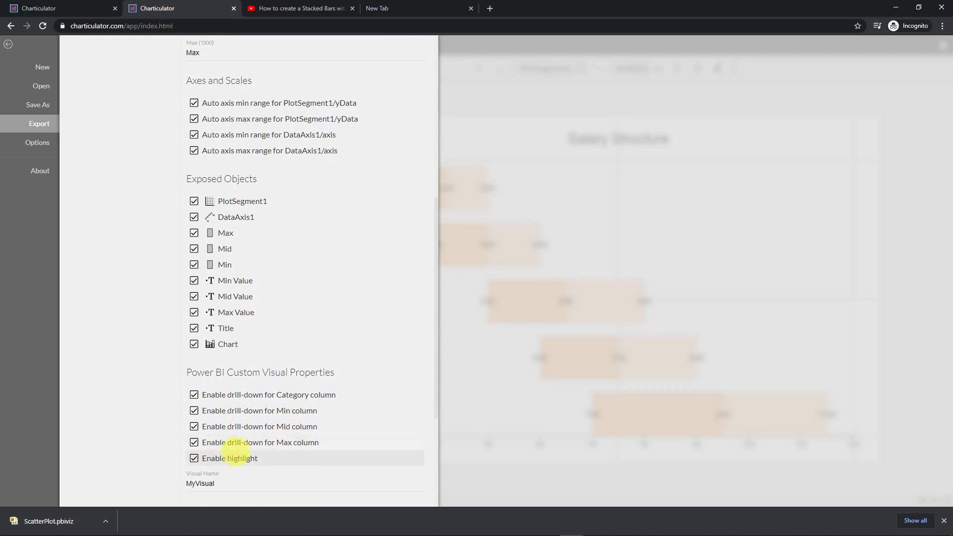
Step: Set the custom visual's name to Salary Structure Horizontal
scroll(212, 455, "down", 3)
left_click_drag(221, 330, 85, 324)
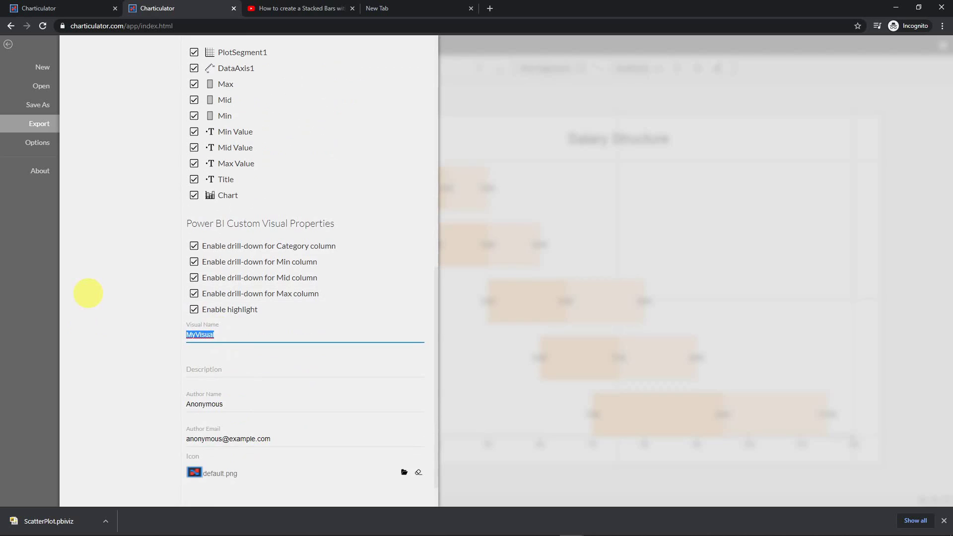
type("Salry")
key("BackSpace")
key("BackSpace")
key("BackSpace")
type("ar")
key("BackSpace")
type("y Structu")
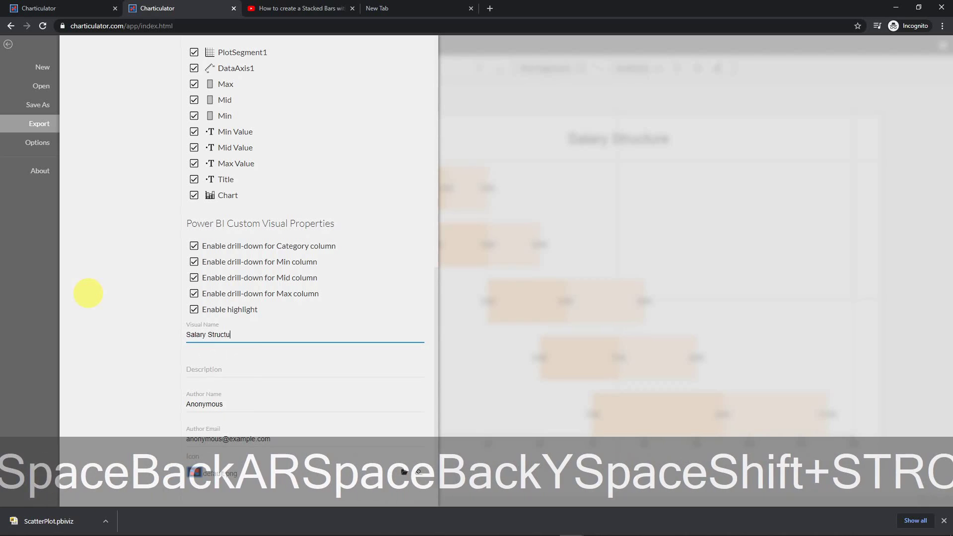
type("re Horizontal")
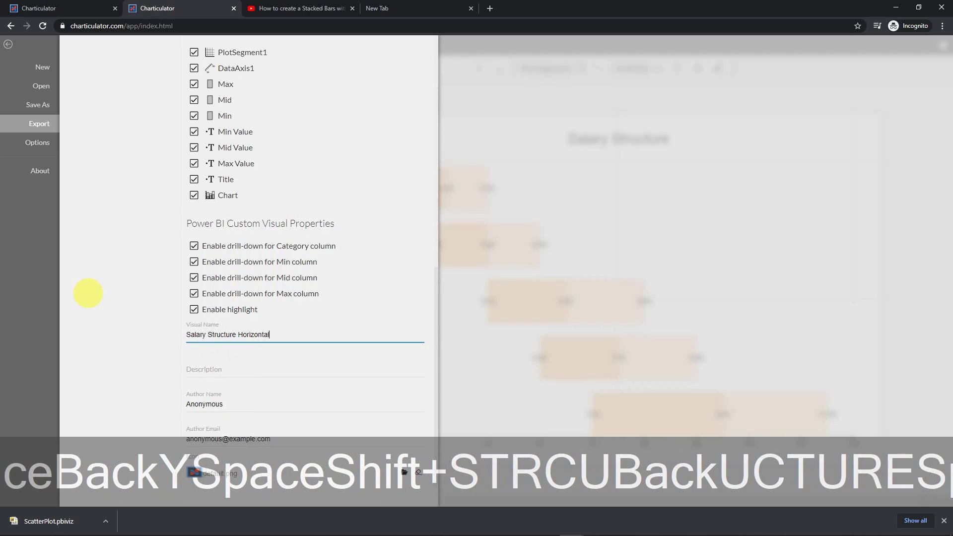
left_click(163, 361)
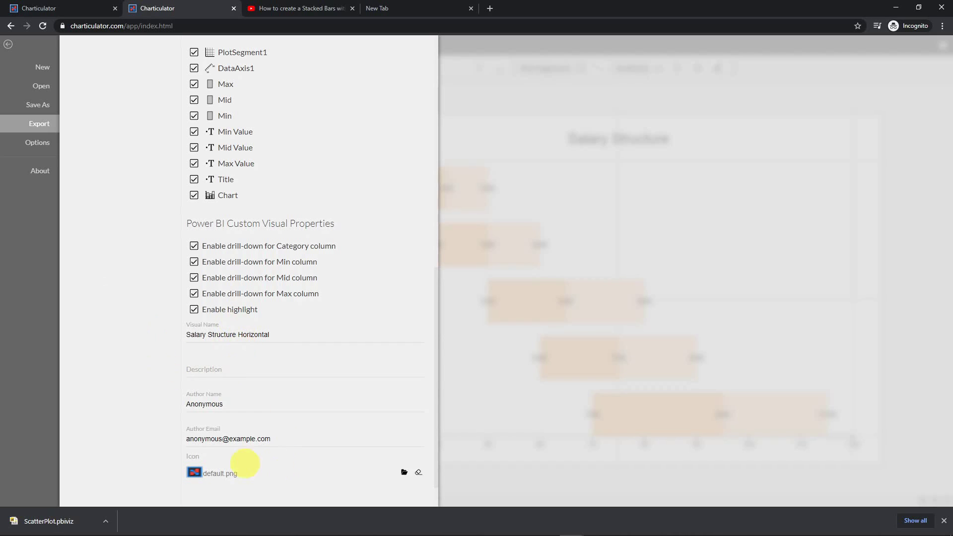
Step: Replace the custom visual's default icon with Picture1.svg from the Pictures folder
left_click_drag(267, 465, 304, 481)
left_click(198, 457)
left_click_drag(418, 479, 403, 474)
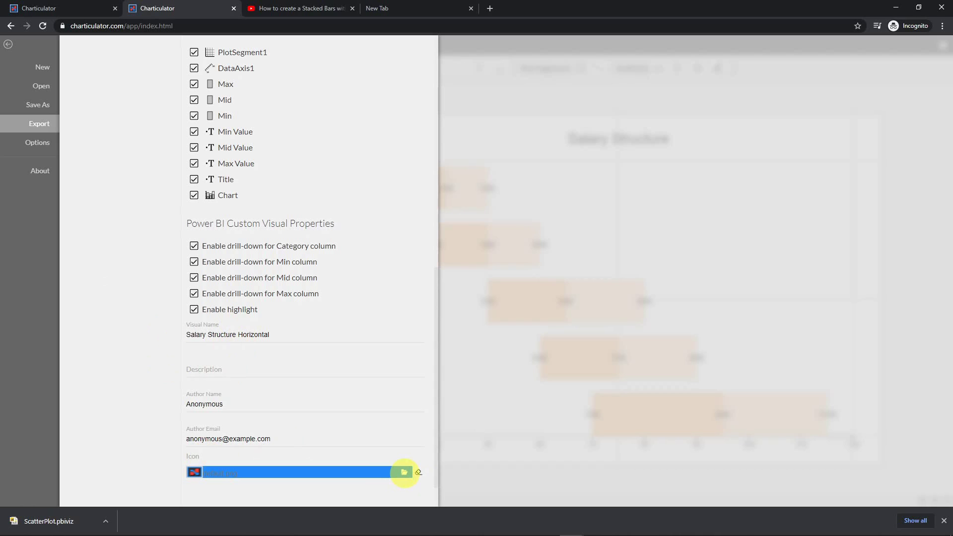
left_click(404, 472)
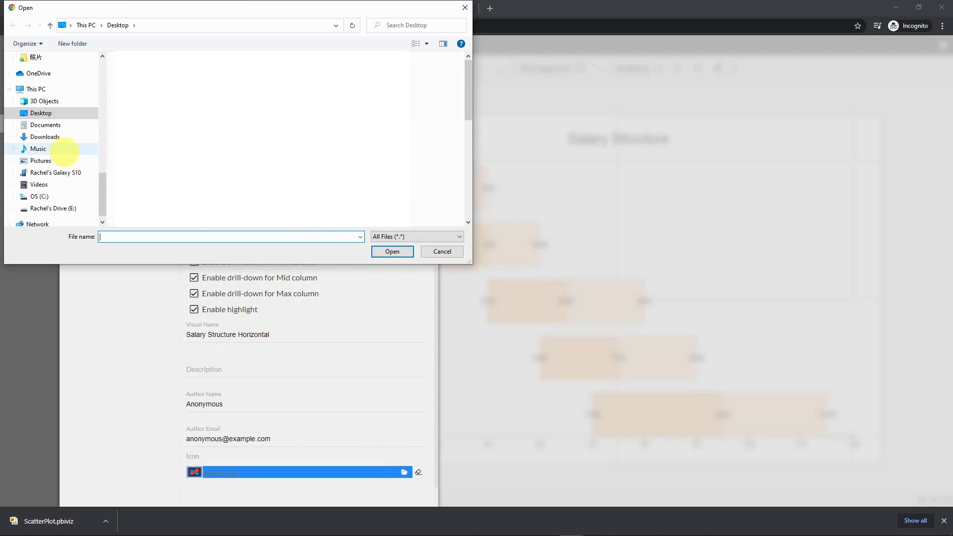
left_click(39, 161)
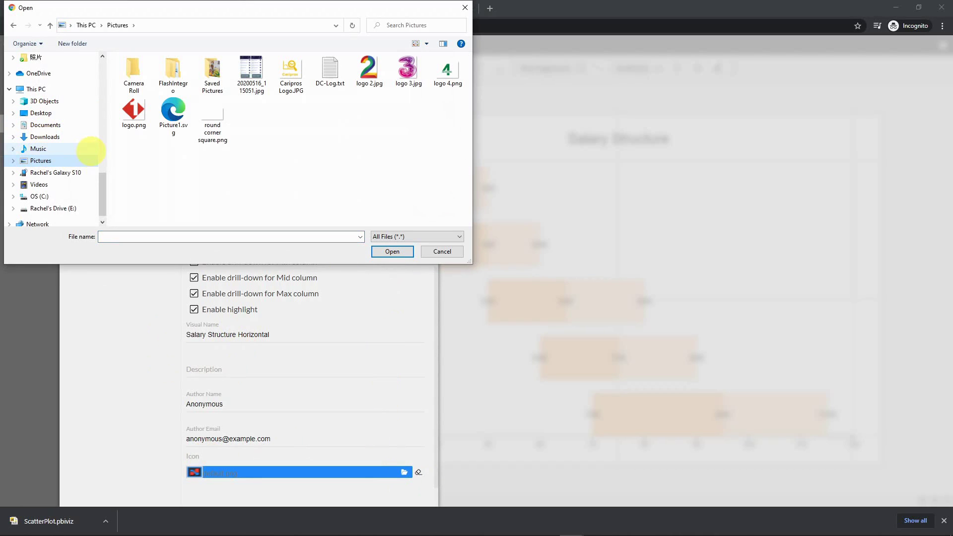
left_click(188, 124)
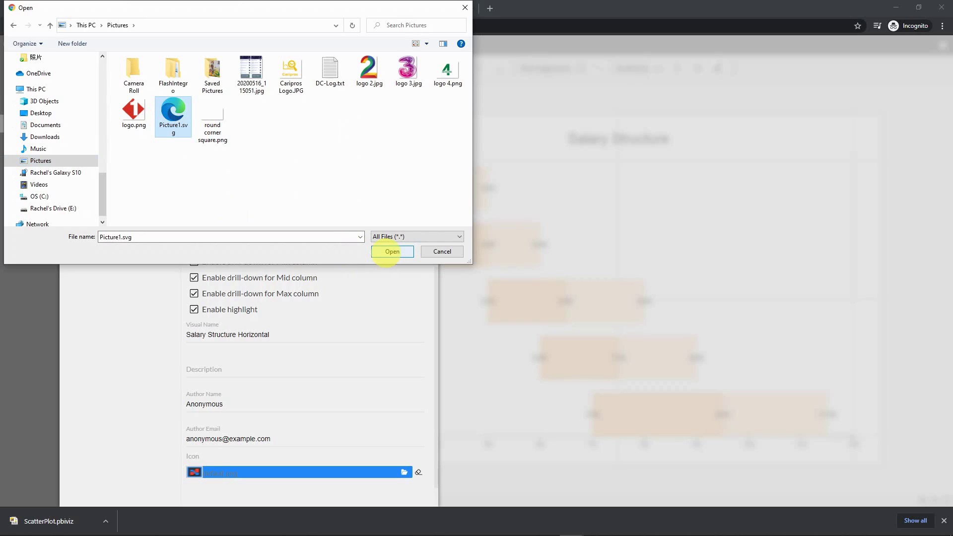
left_click(392, 251)
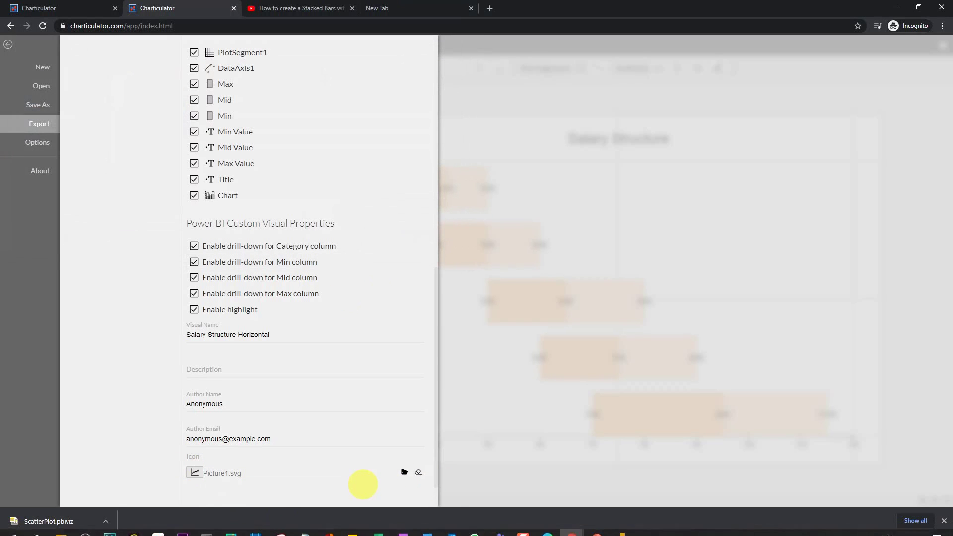
Step: Export the Power BI custom visual to Documents as Salary Structure Horizontal.pbiviz, overwriting the existing file
scroll(362, 485, "down", 1)
left_click(404, 484)
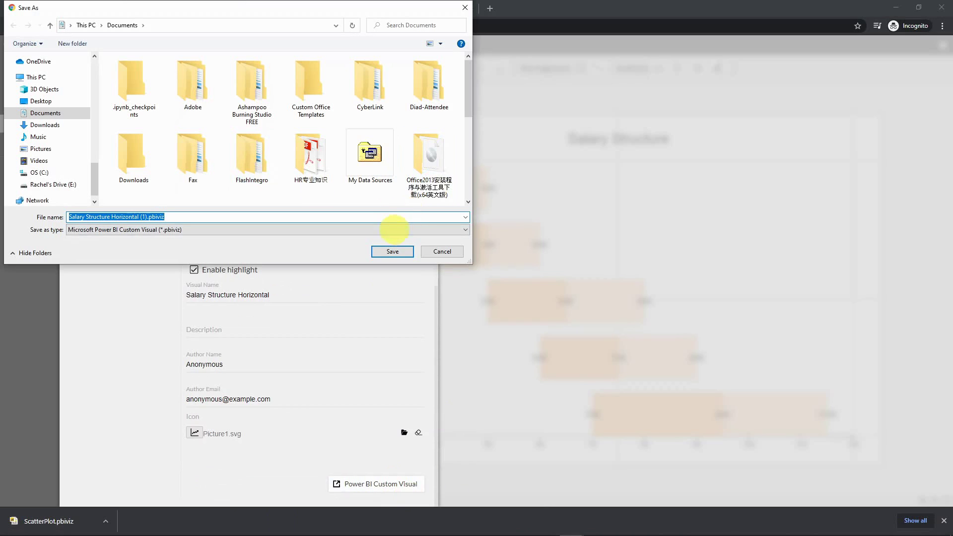
left_click(386, 251)
scroll(467, 132, "down", 5)
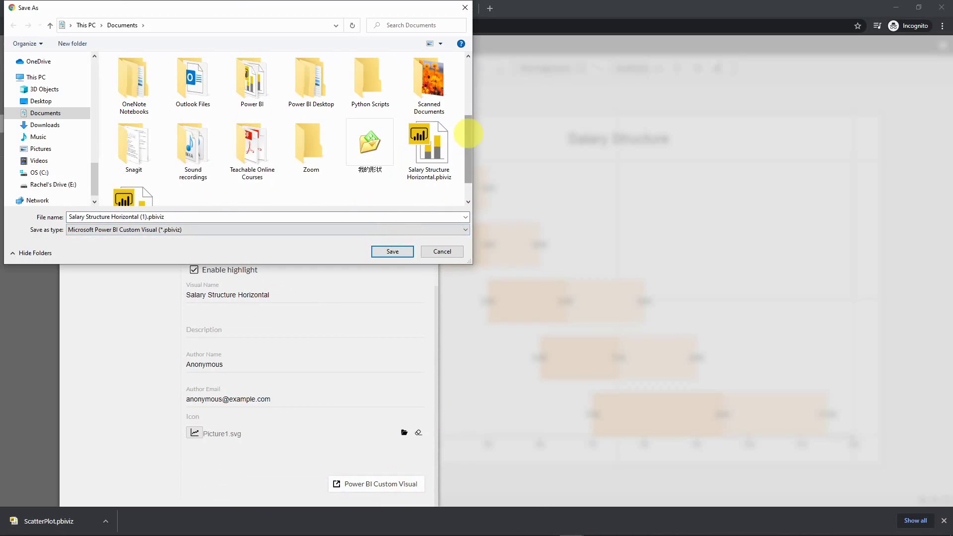
left_click(449, 130)
left_click(81, 218)
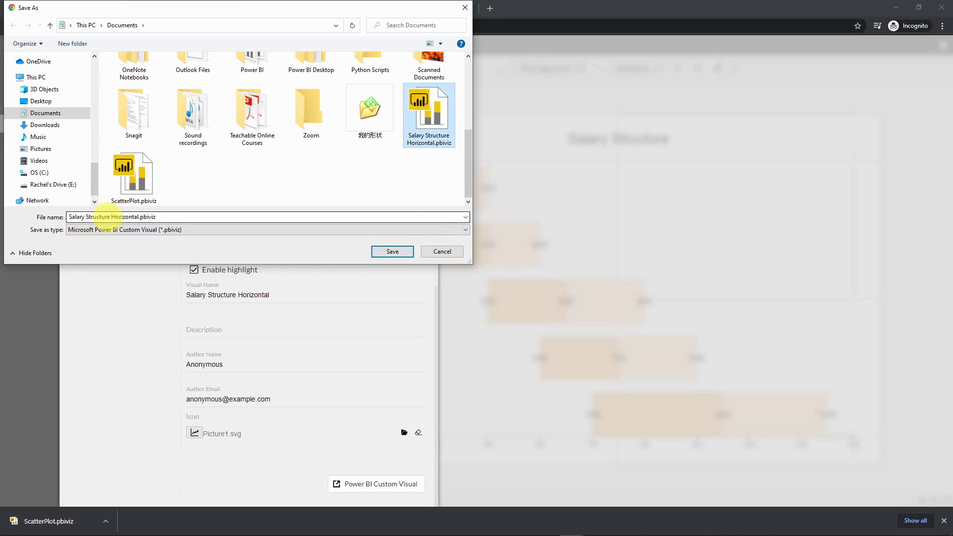
left_click(392, 252)
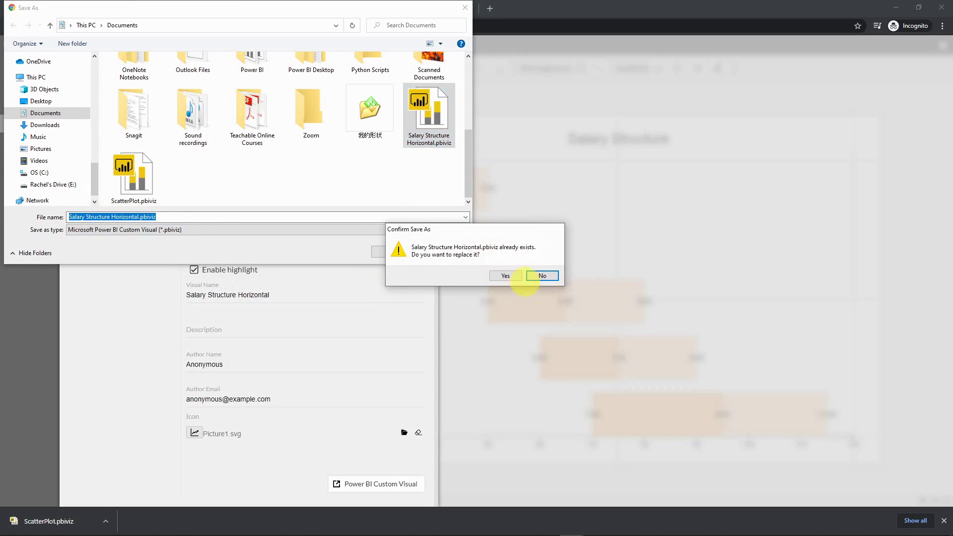
left_click(505, 275)
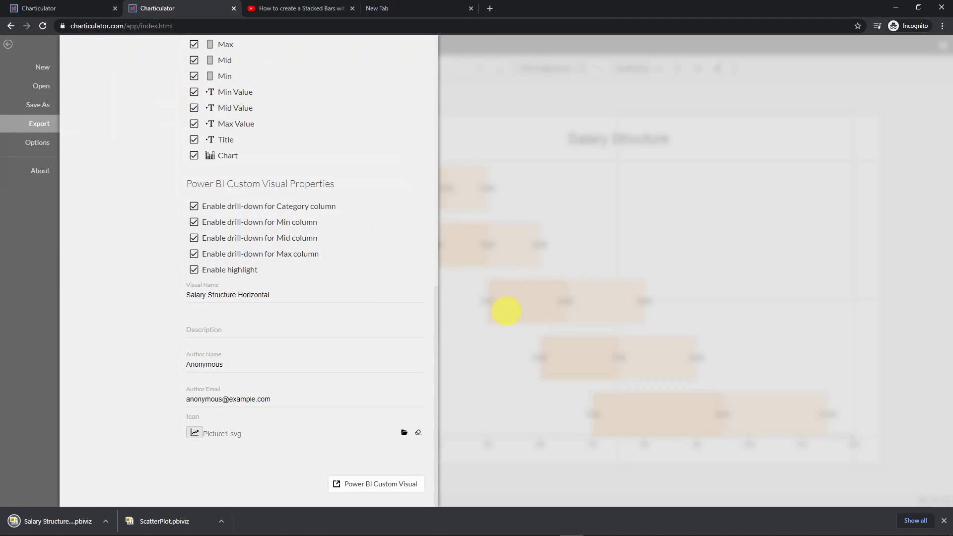
left_click(620, 526)
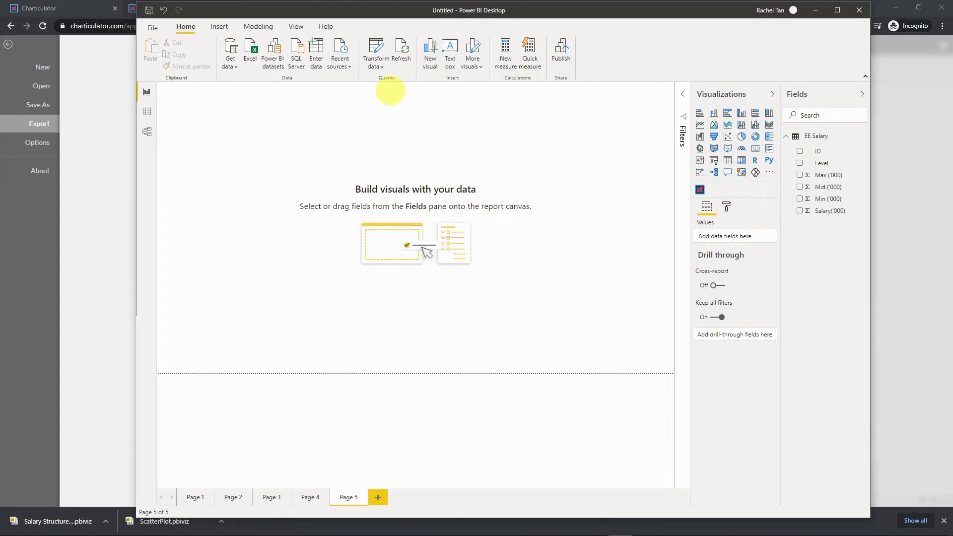
double_click(440, 10)
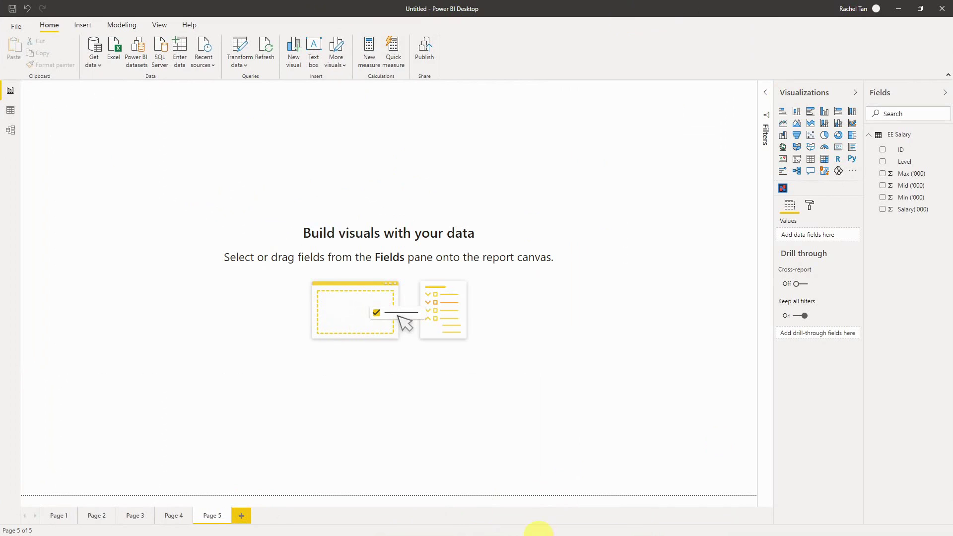
left_click(919, 8)
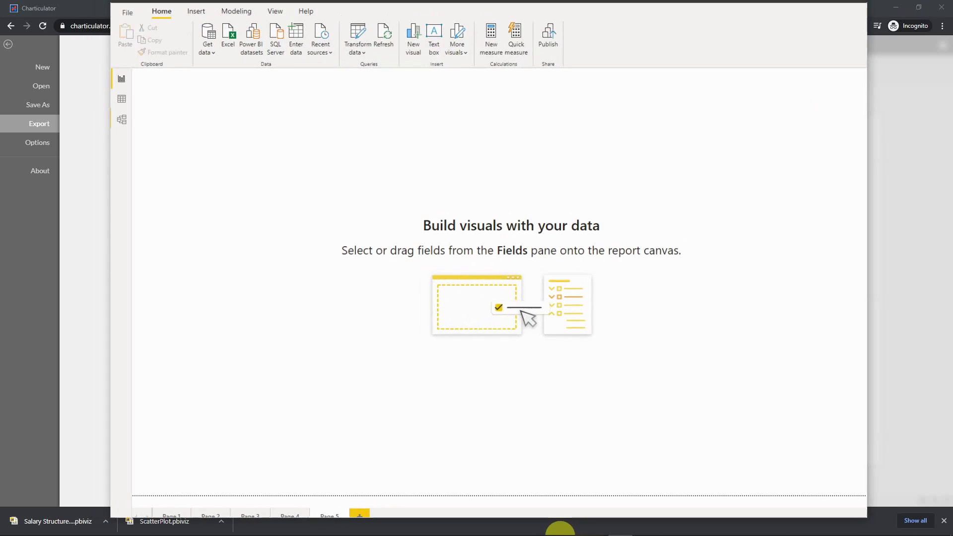
Step: Switch to Salary Structure.csv in Excel, copy the data range A1:D6 and go back to Power BI Desktop
left_click(377, 526)
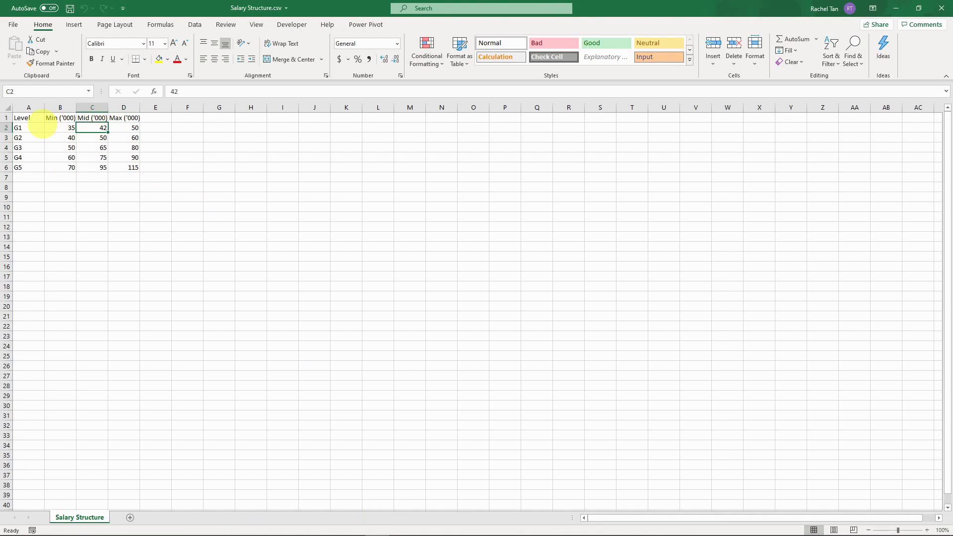
key("ctrl+c")
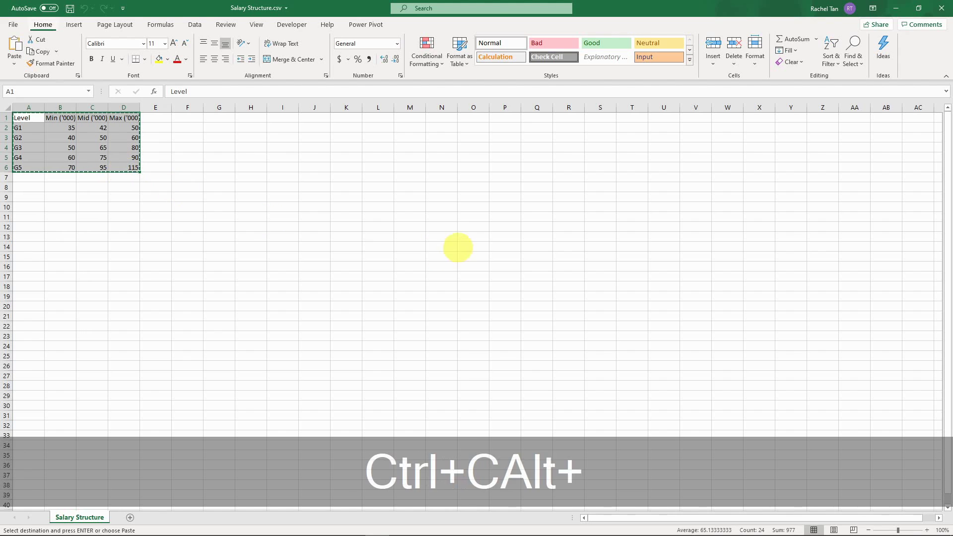
key("ctrl+alt+Tab")
Step: Create and load a table named Salary Structure from the copied data, and expand its fields
left_click(328, 163)
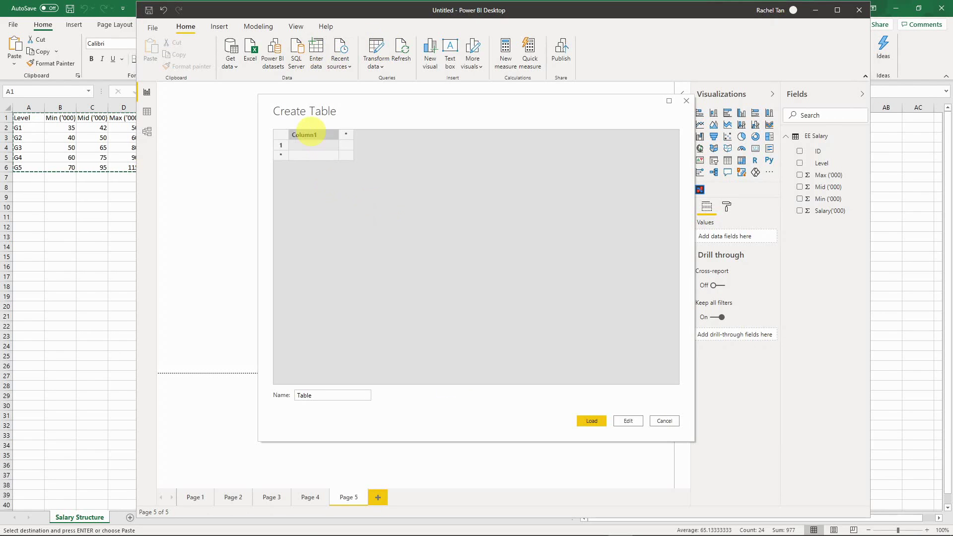
key("ctrl+v")
double_click(330, 394)
type("Salary Structure")
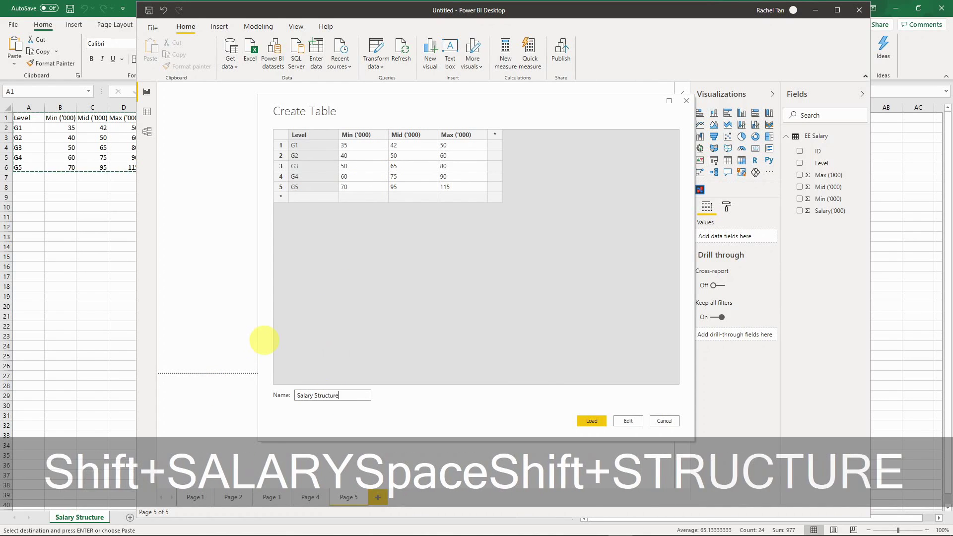
key("Return")
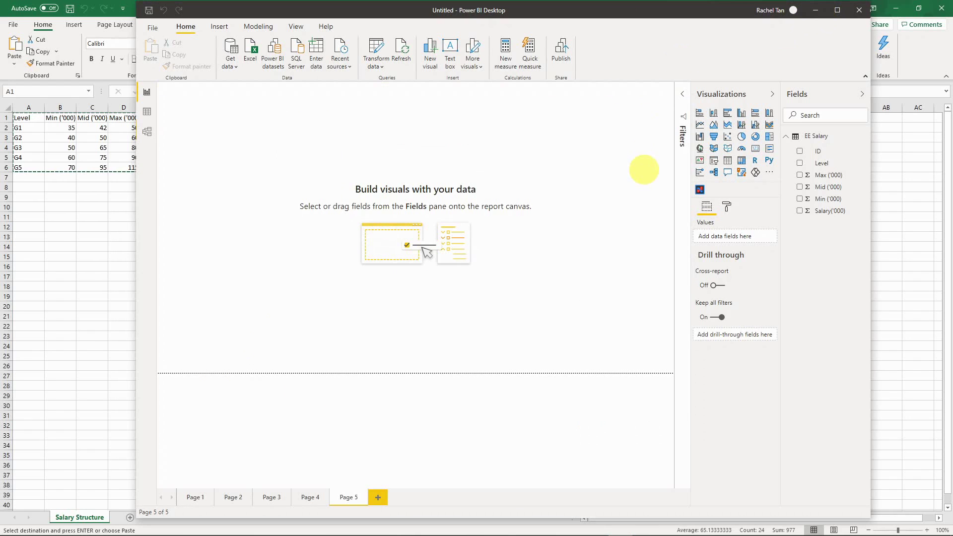
left_click(837, 9)
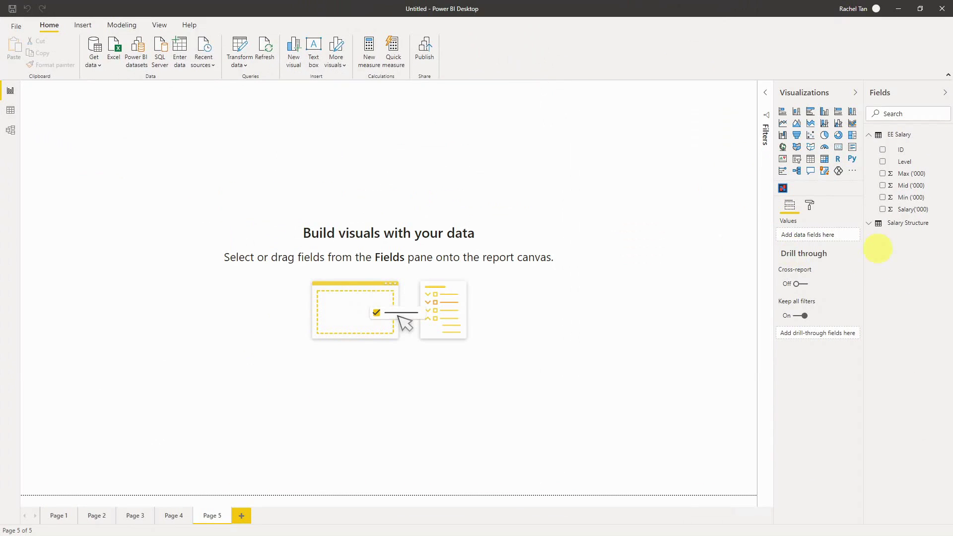
left_click(869, 223)
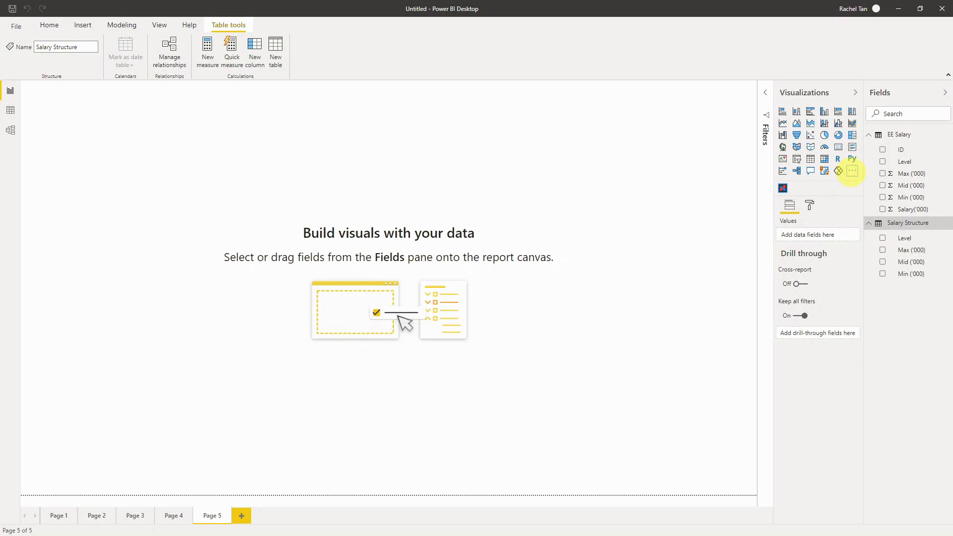
Step: Import the custom visual Salary Structure Horizontal.pbiviz from the Documents folder into the report
left_click(851, 171)
left_click(880, 193)
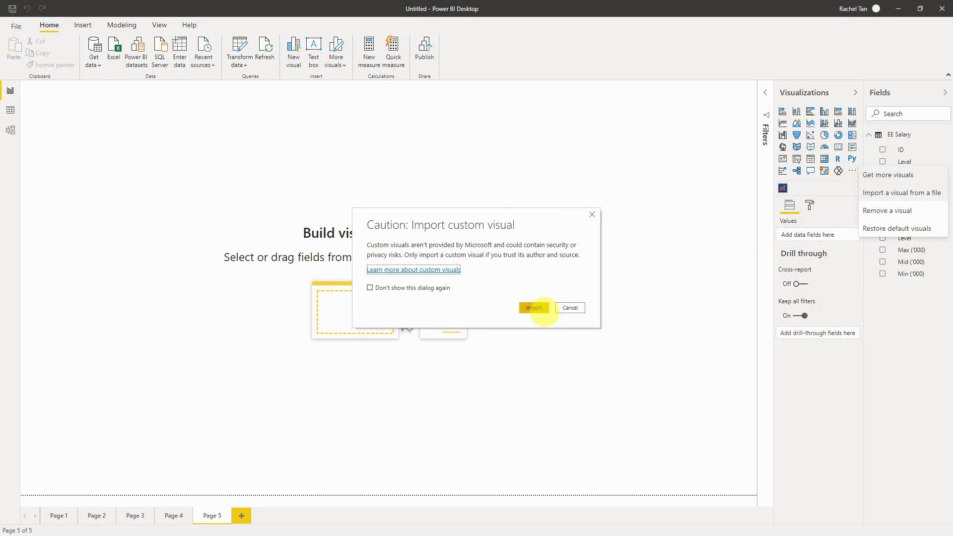
left_click(541, 309)
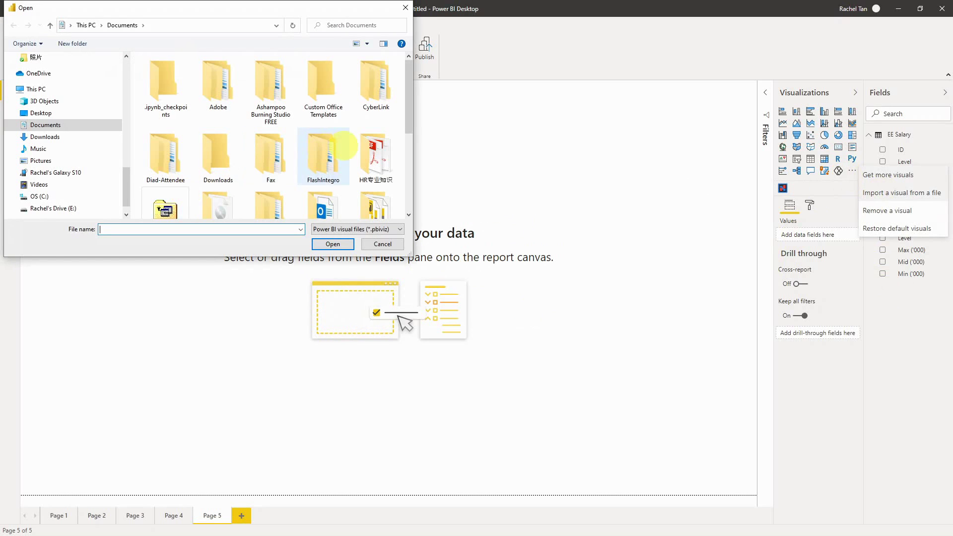
scroll(395, 214, "down", 1)
left_click(325, 212)
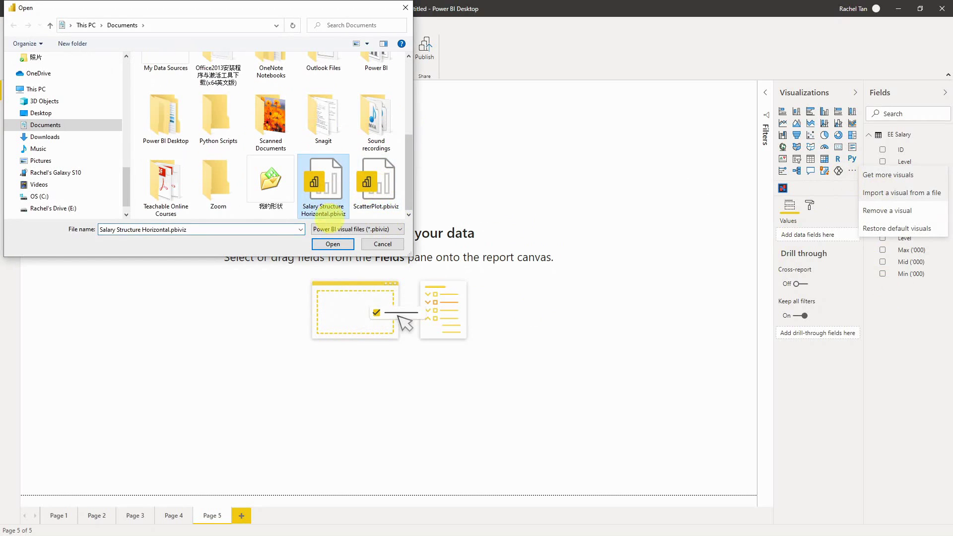
left_click(332, 244)
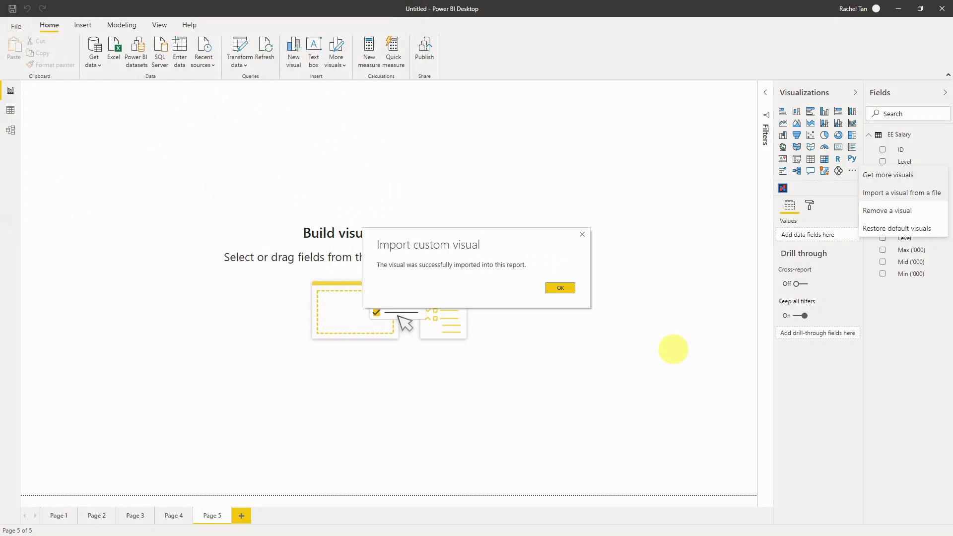
left_click(560, 288)
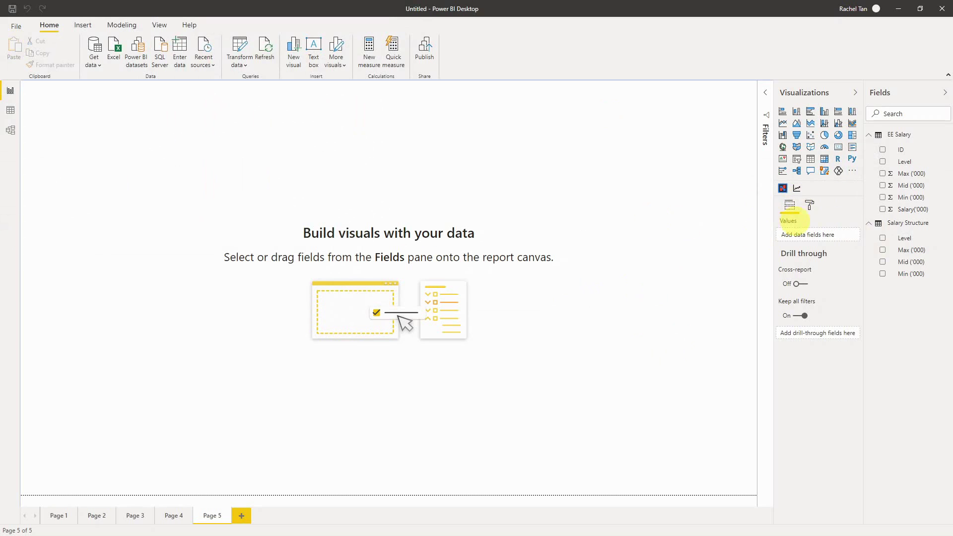
Step: Build an enlarged custom visual from the Salary Structure table with Level as Category and Min, Mid and Max ('000) as the matching Min, Mid and Max values
left_click(797, 188)
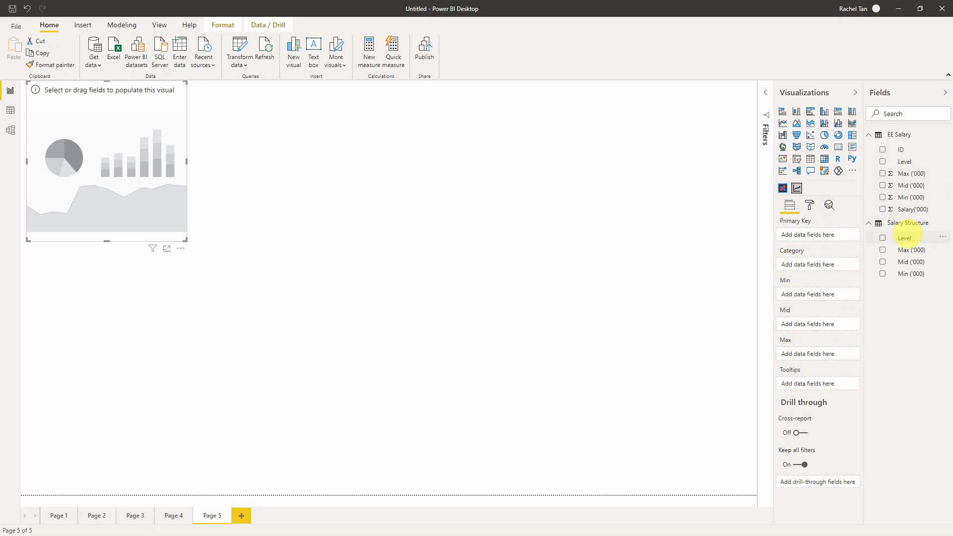
left_click_drag(904, 237, 816, 264)
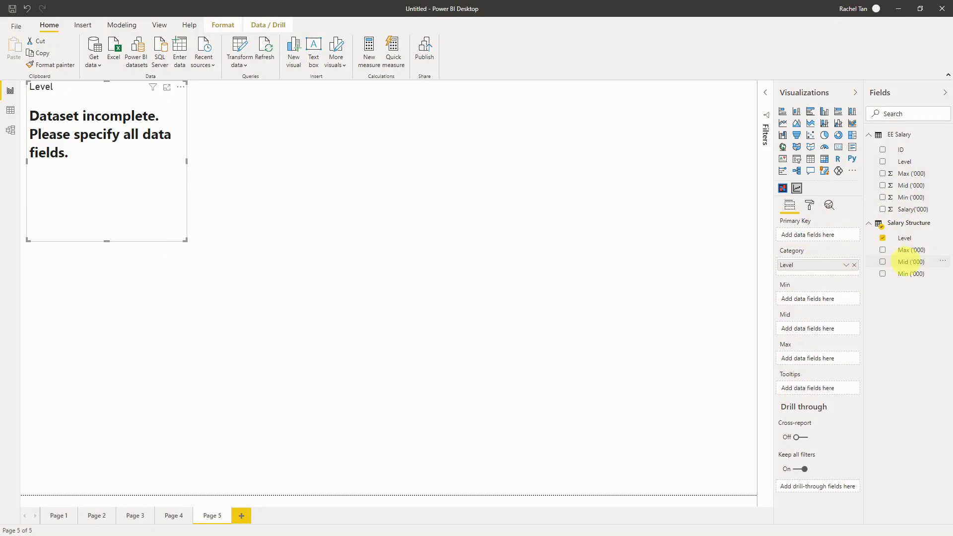
left_click_drag(911, 249, 839, 359)
left_click_drag(911, 262, 824, 328)
left_click_drag(910, 273, 814, 299)
left_click_drag(185, 240, 430, 348)
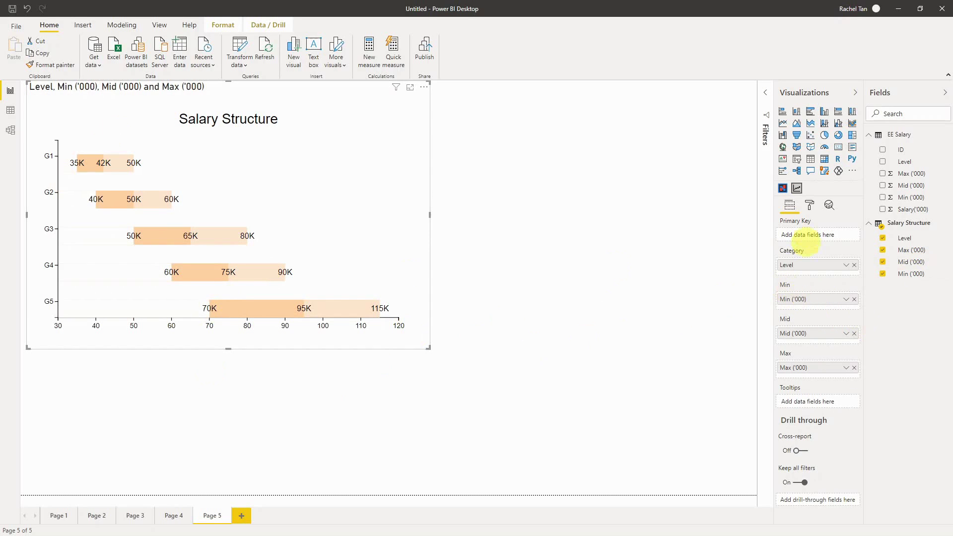
Step: Review the chart's own title text settings and turn off the visual's default header title
left_click(810, 205)
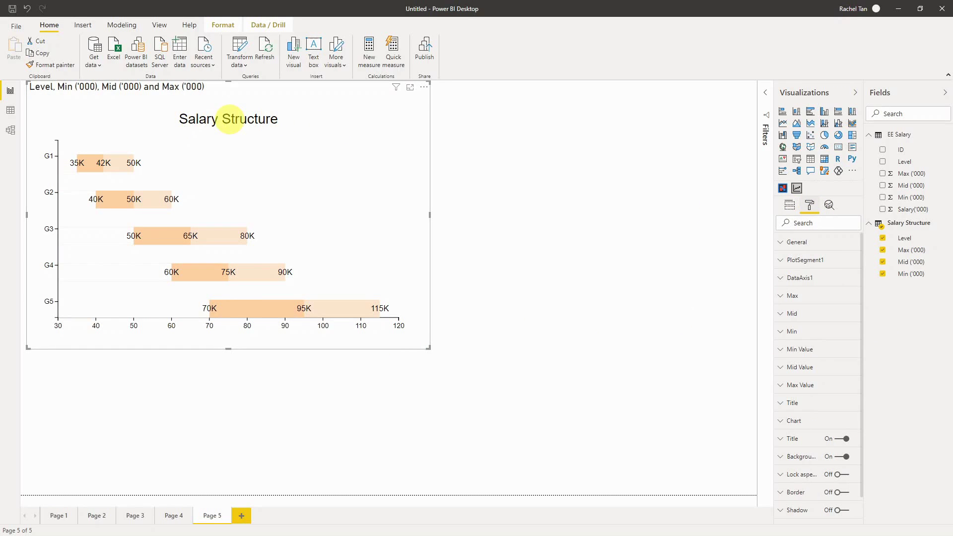
left_click(814, 401)
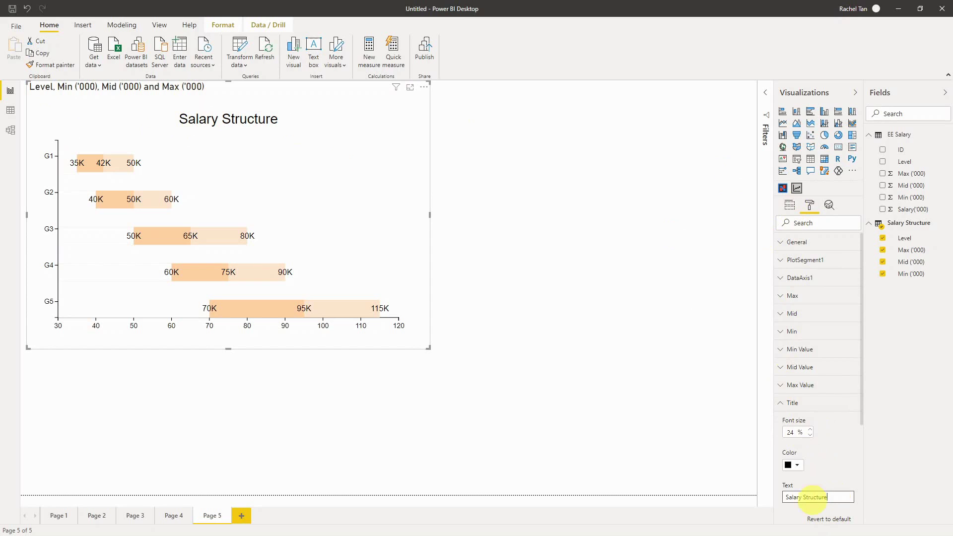
left_click(789, 205)
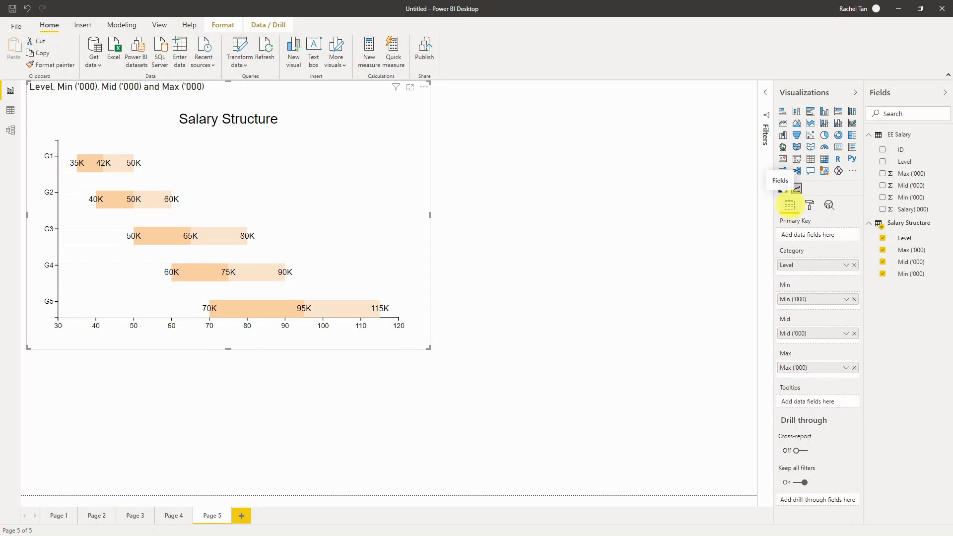
left_click(809, 205)
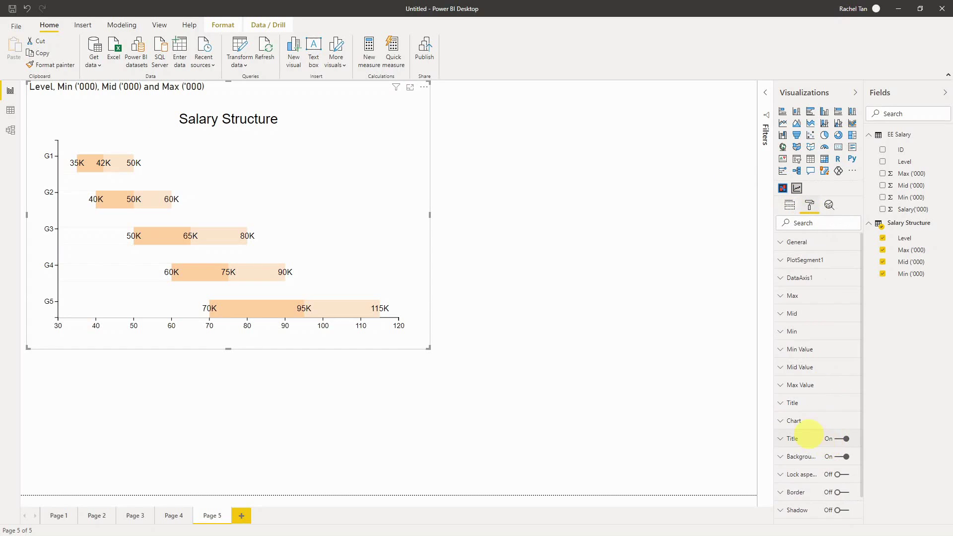
left_click(844, 438)
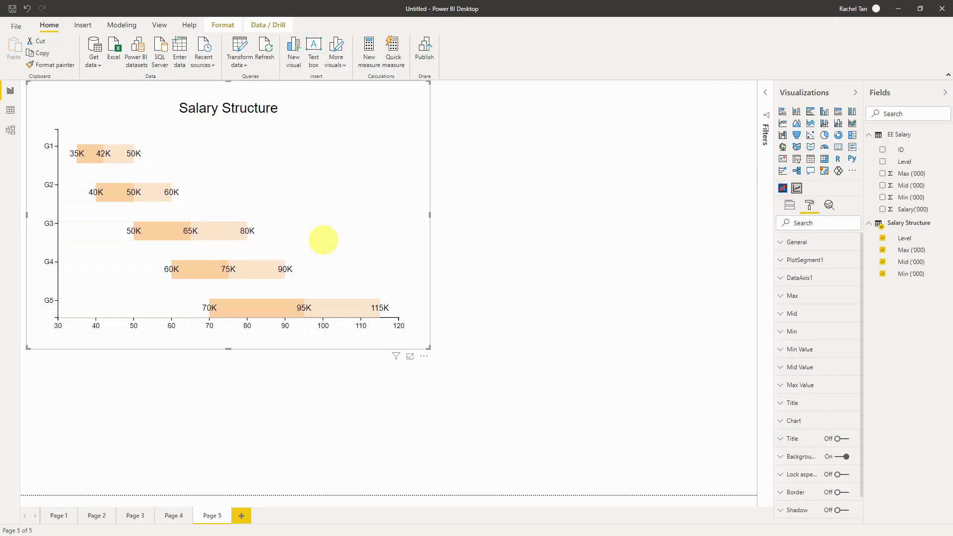
Step: Highlight the G3 bar in the chart to test its interactivity and clear the selection
left_click(170, 230)
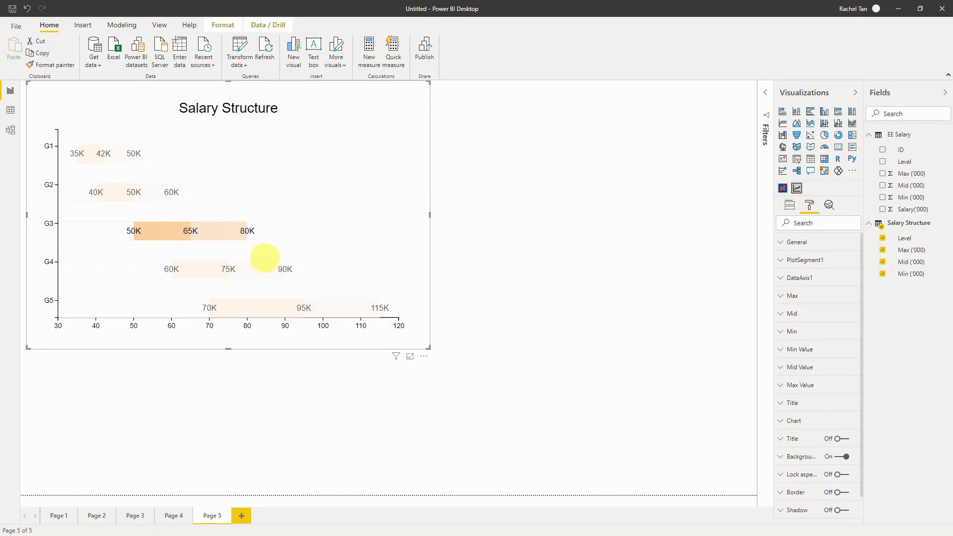
left_click(219, 206)
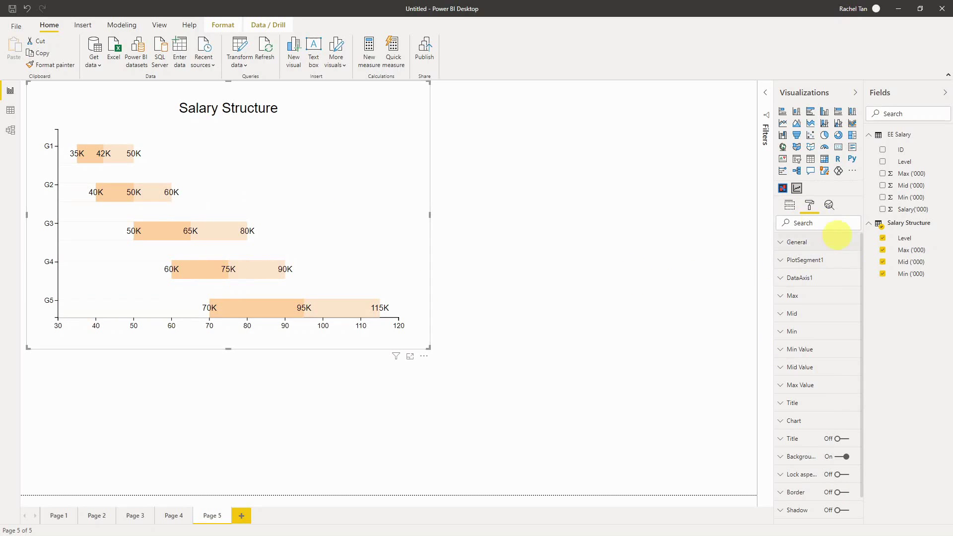
Step: Set the fill colour of the chart's Max bars to light blue
left_click(789, 205)
left_click(809, 206)
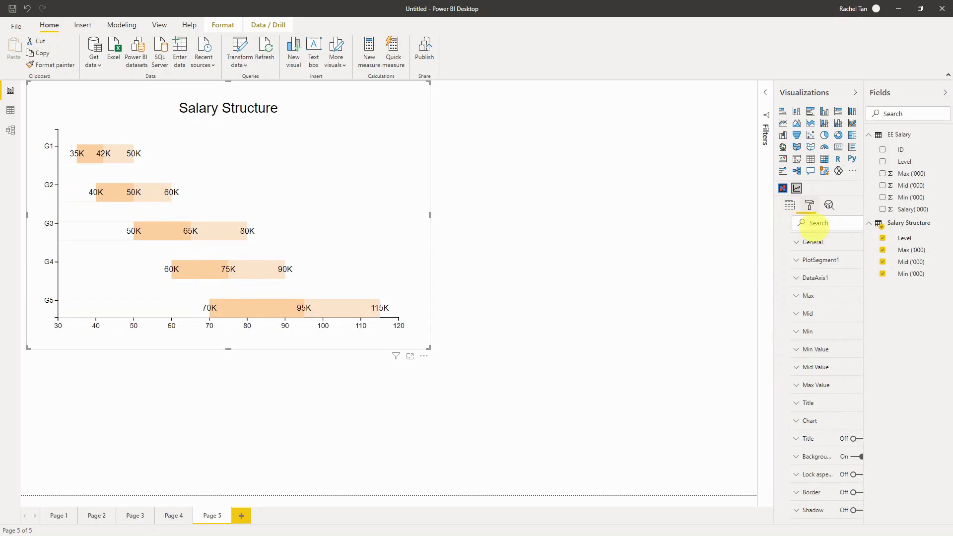
left_click(794, 296)
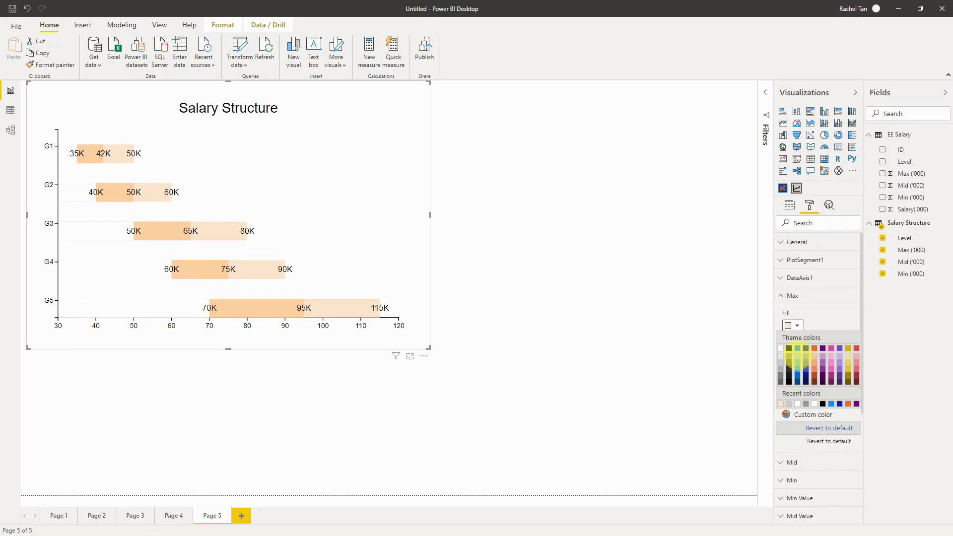
left_click(797, 362)
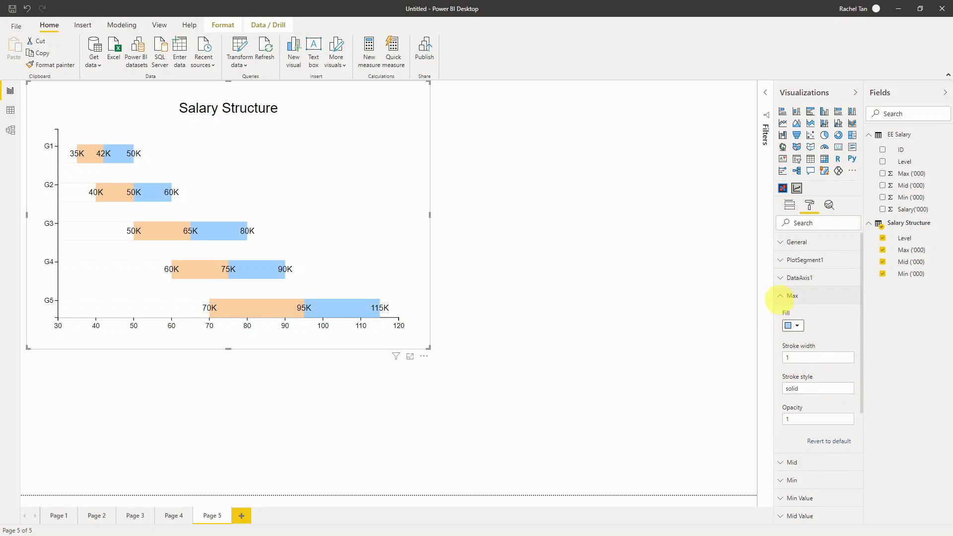
left_click(791, 296)
Step: Set the fill colour of the chart's Mid bars to bright blue and deselect the visual
left_click(792, 314)
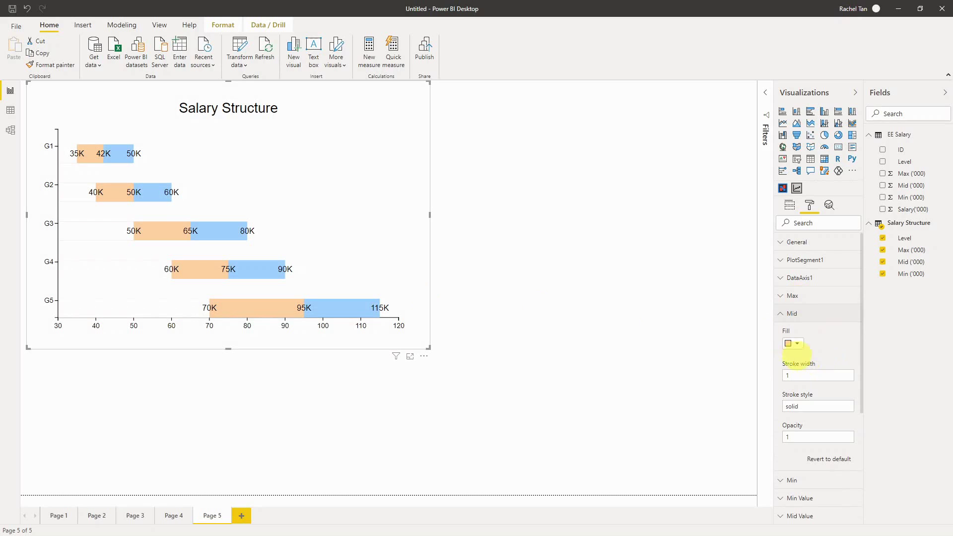
left_click(792, 343)
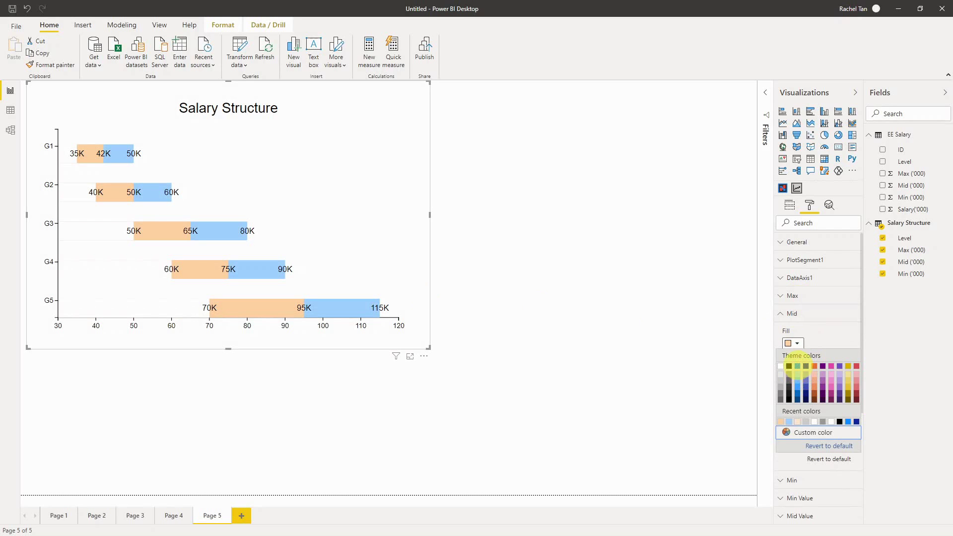
left_click(797, 374)
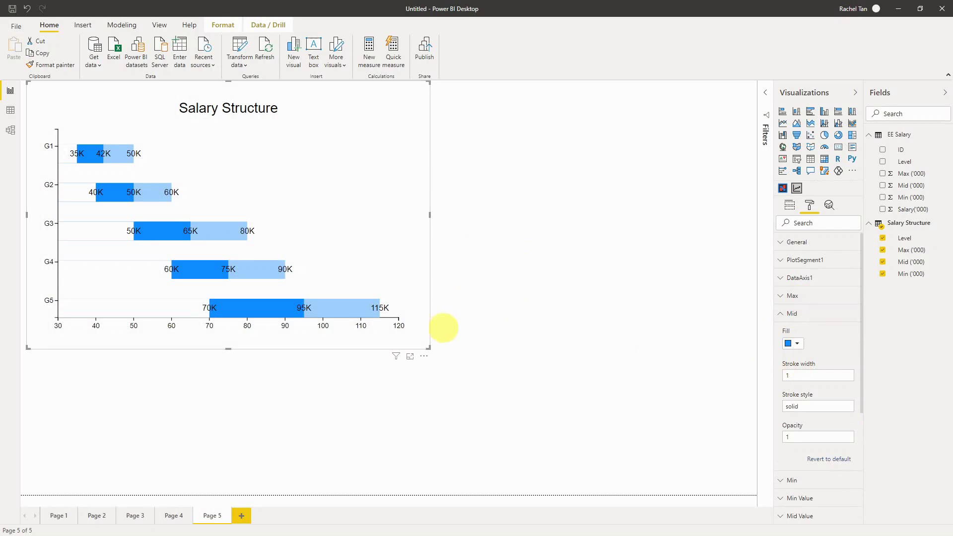
left_click(735, 312)
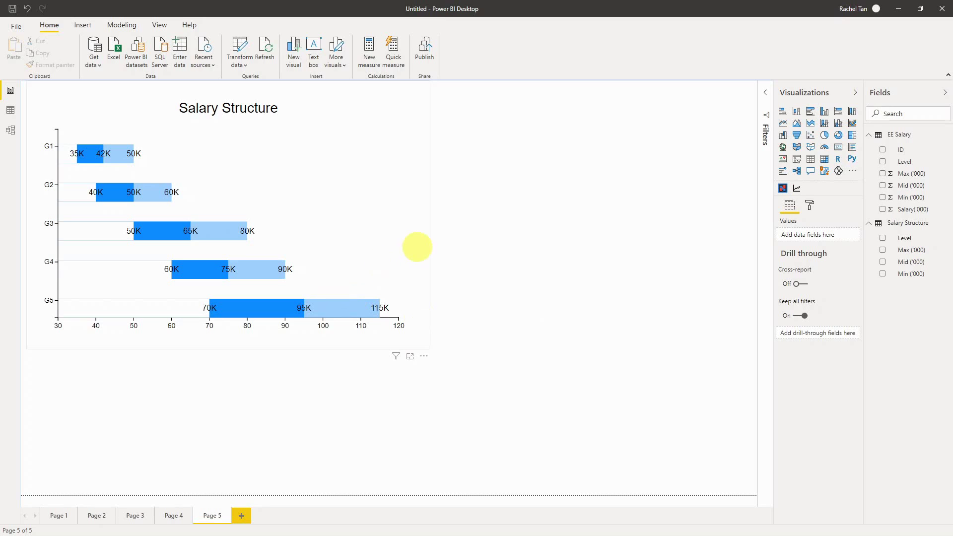